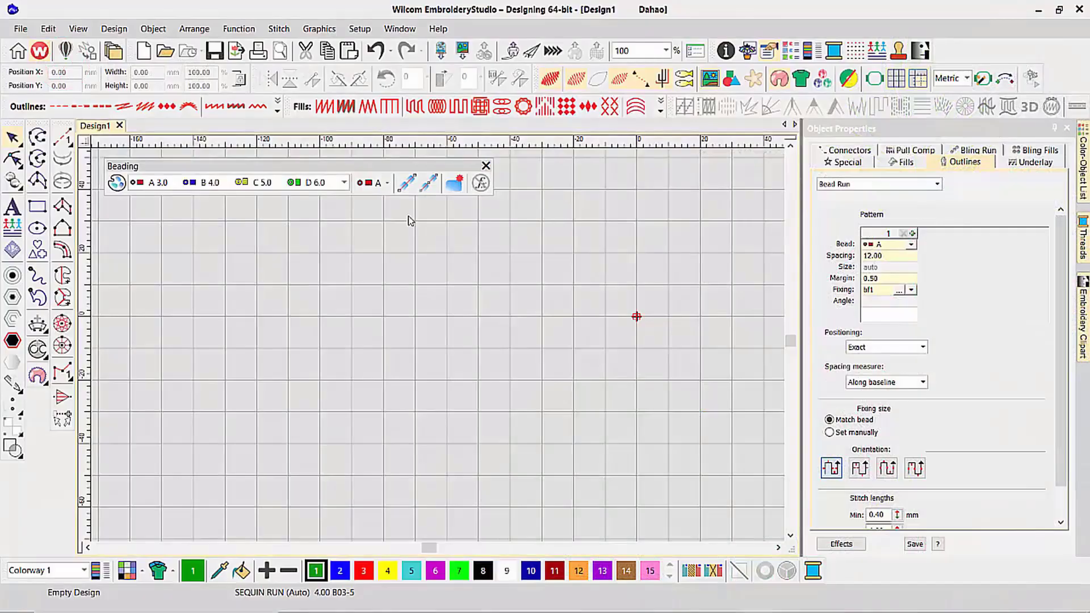
- Review bead A's type and colour in the bead palette, keeping it red, and accept
mouse_move(320, 166)
left_mouse_down()
mouse_move(353, 205)
mouse_move(406, 216)
mouse_move(313, 163)
left_mouse_up()
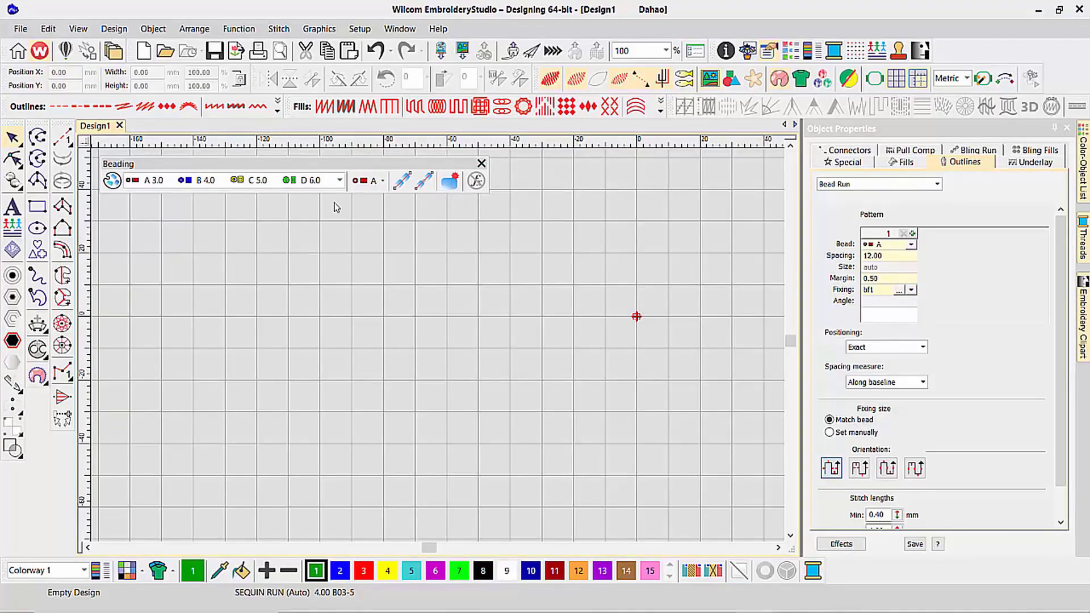
left_click(449, 180)
left_click(112, 182)
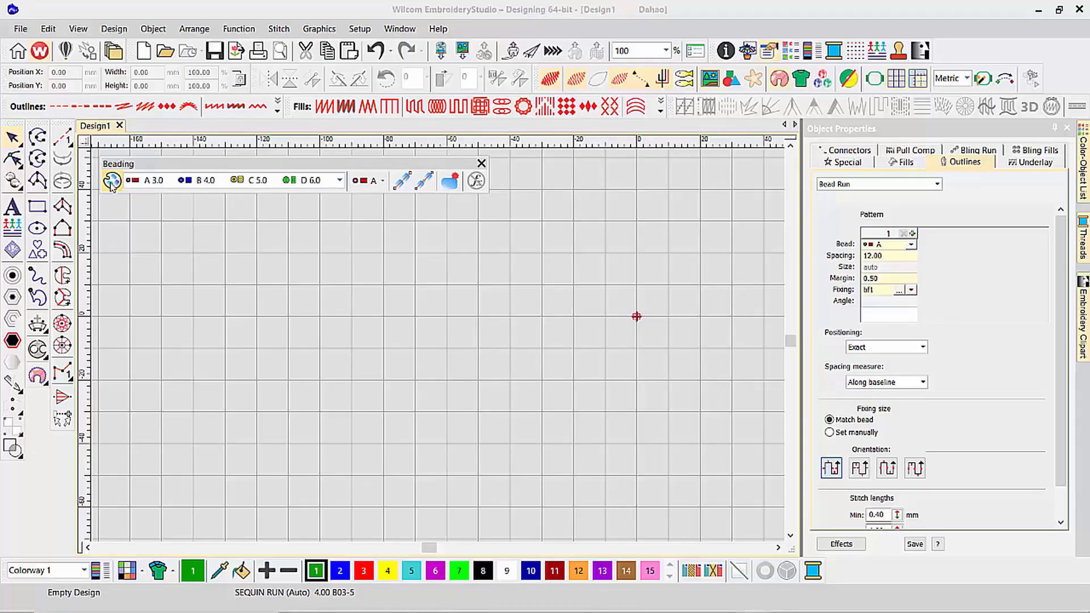
left_click_drag(416, 243, 284, 241)
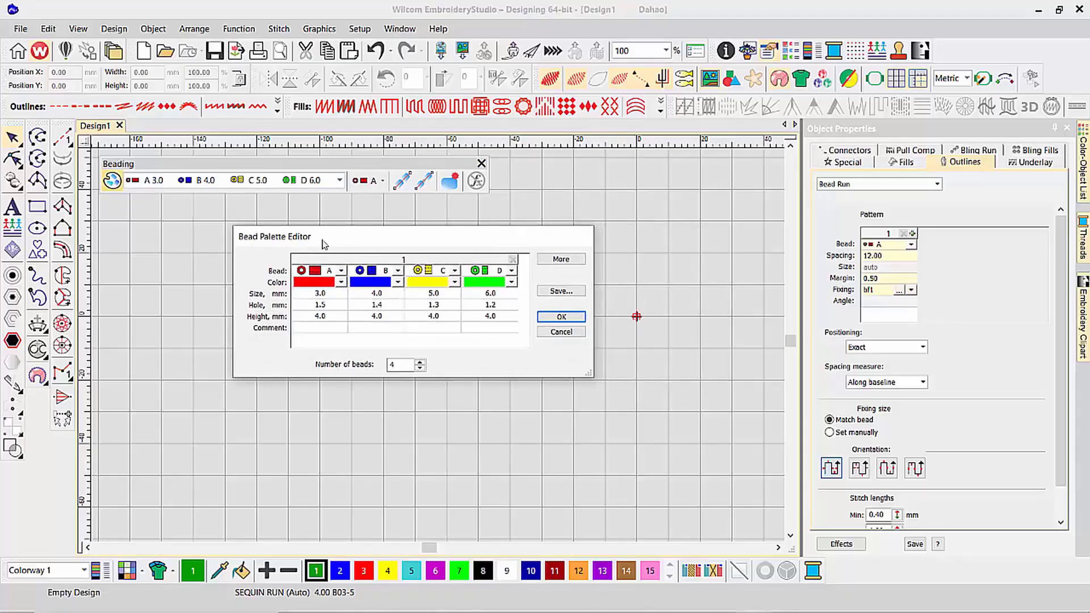
left_click(341, 270)
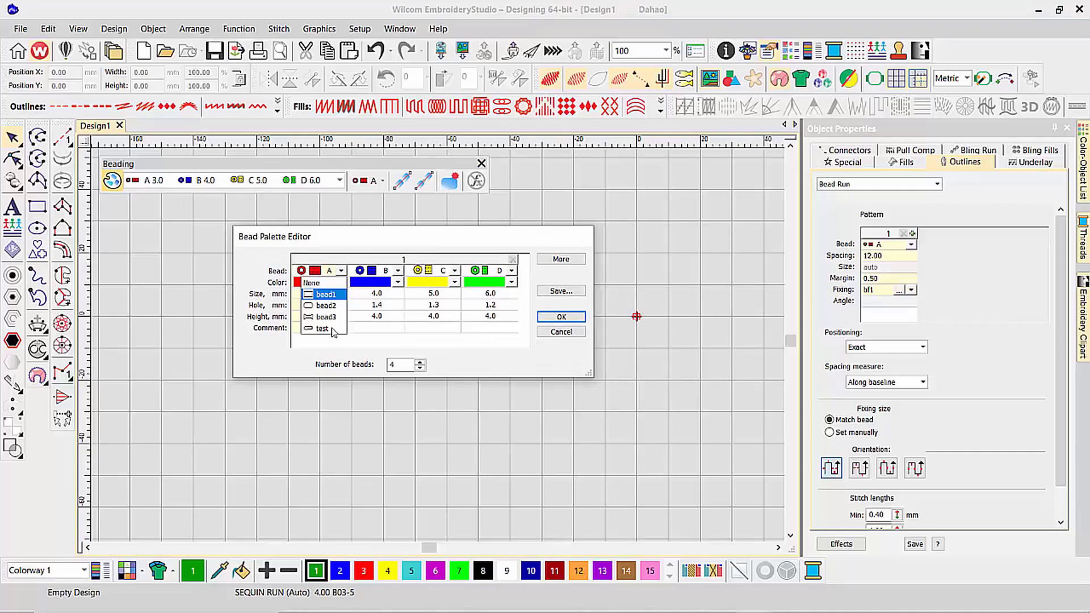
left_click(336, 251)
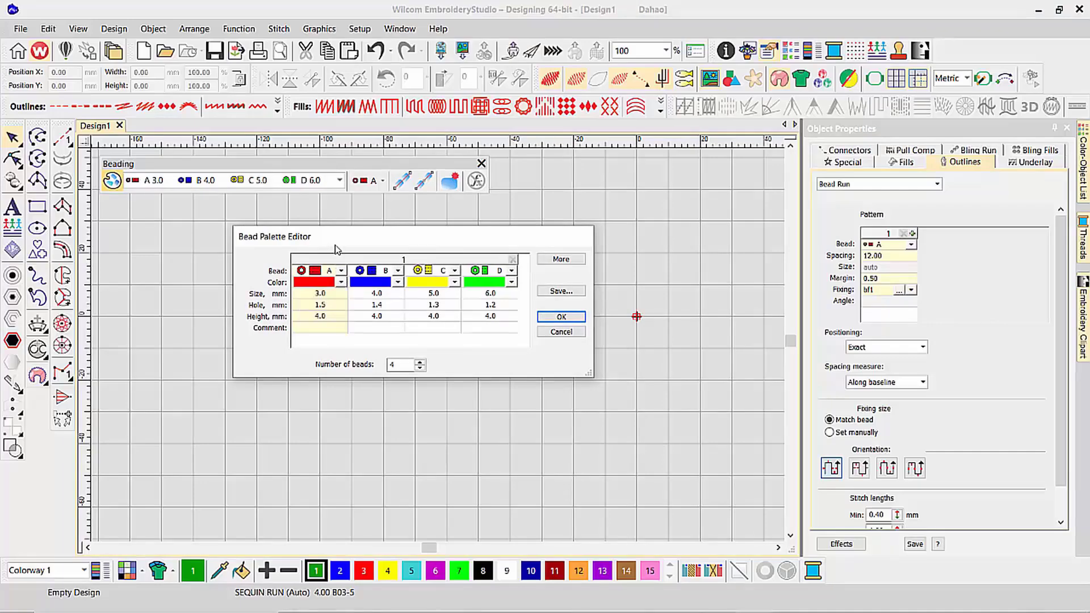
left_click(342, 283)
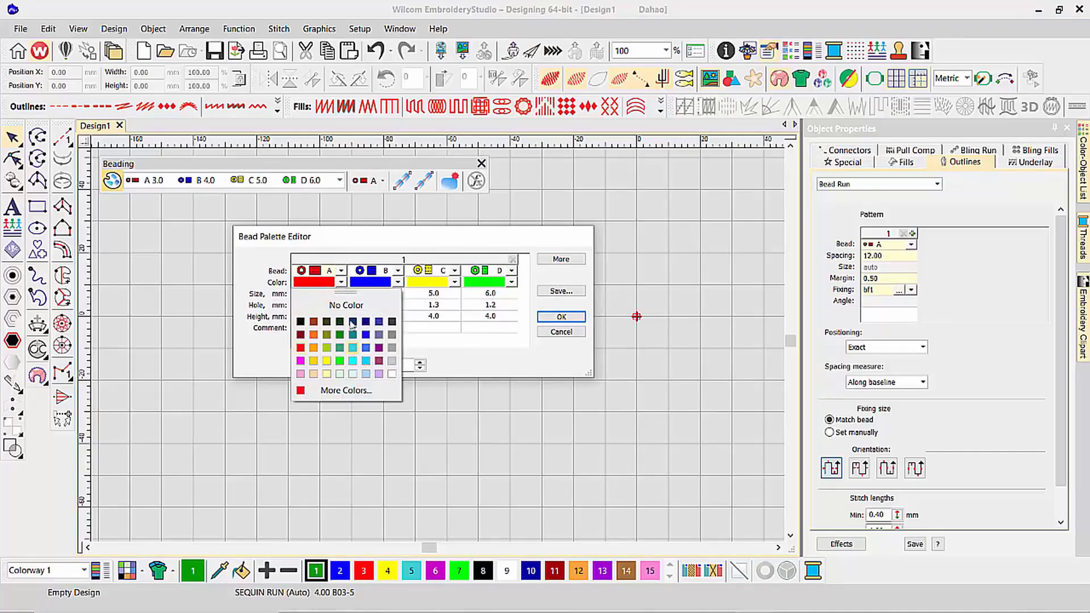
left_click(351, 245)
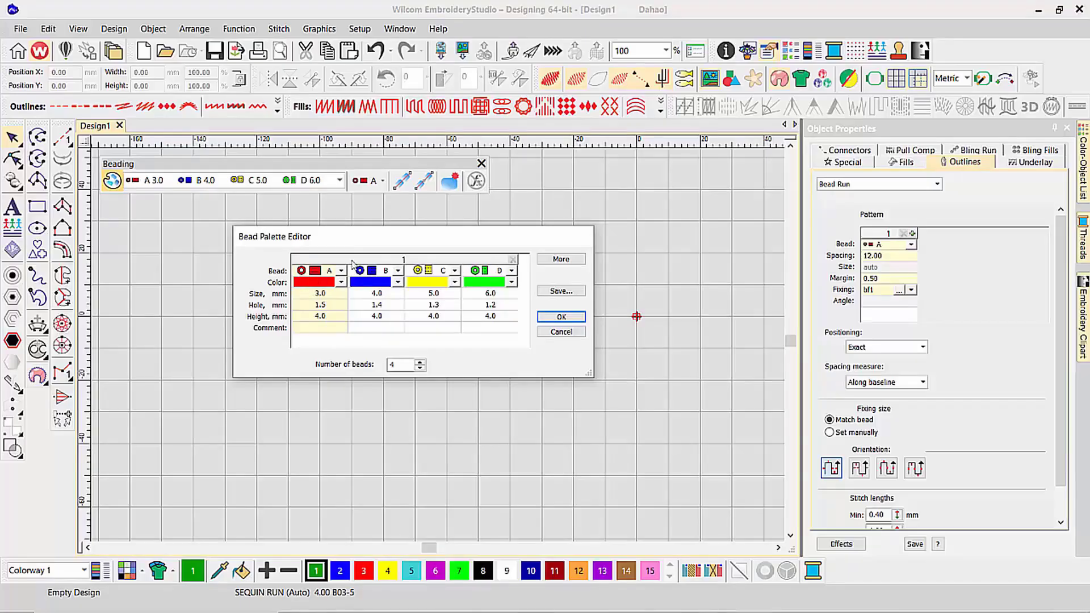
left_click(560, 319)
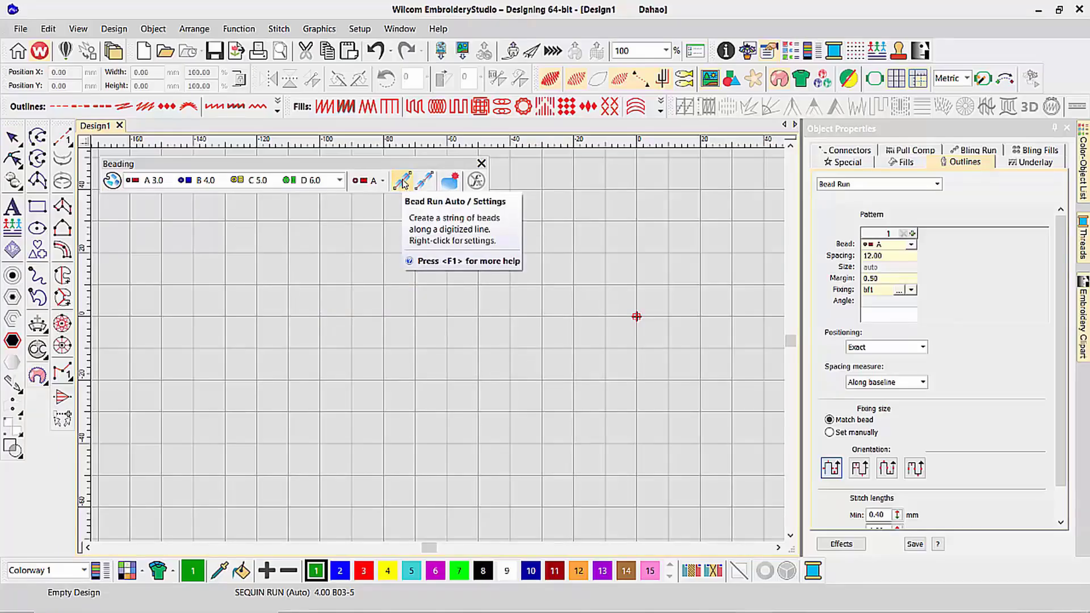
- Digitize a five-point wavy Bead Run Auto line with two curved crests
left_click(402, 182)
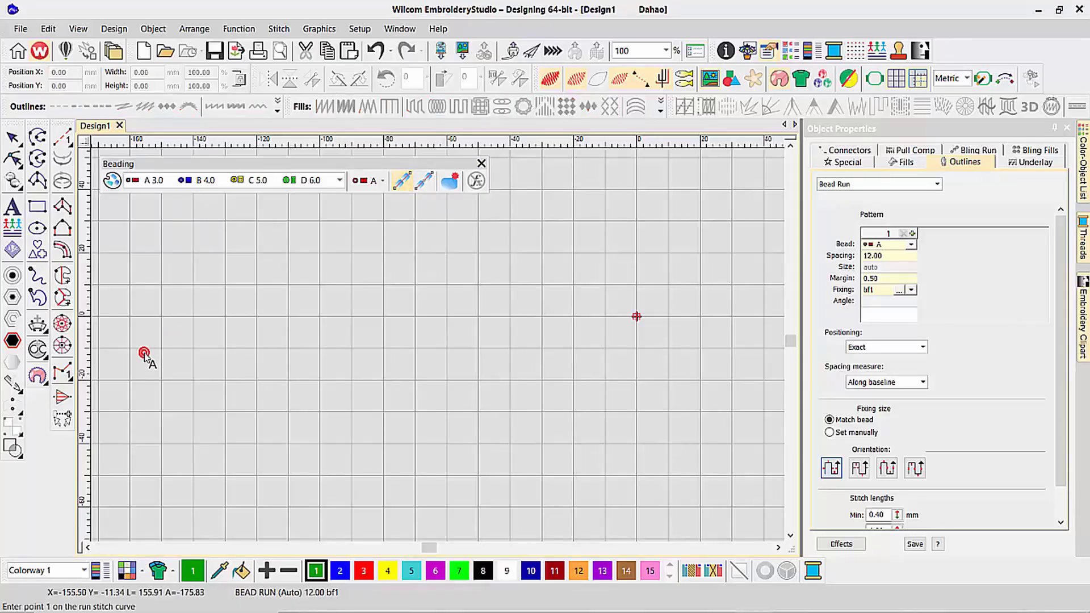
left_click(123, 346)
right_click(203, 259)
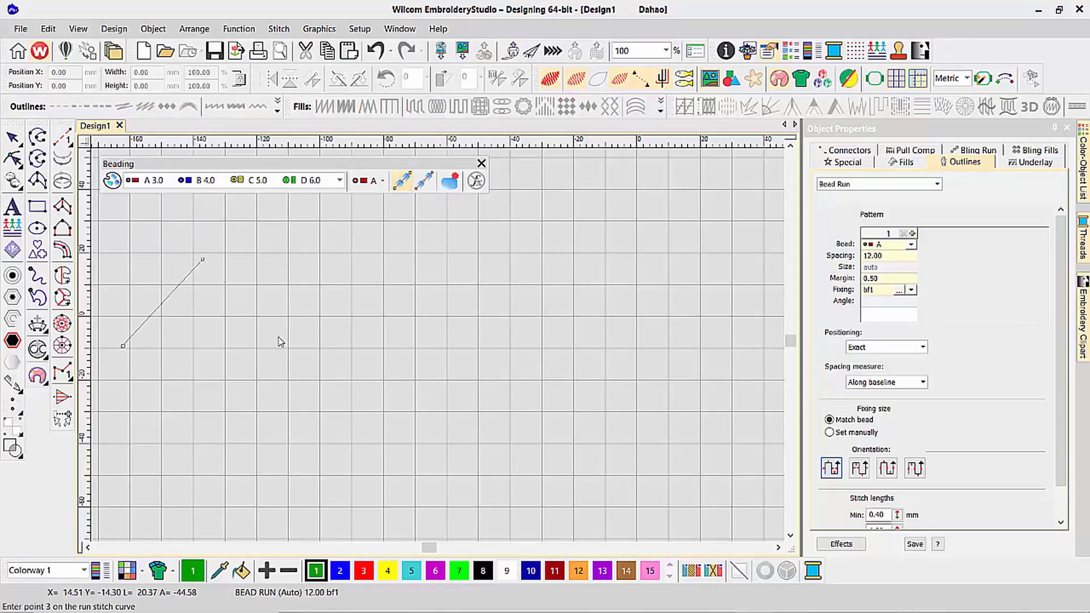
left_click(301, 364)
right_click(419, 267)
left_click(533, 355)
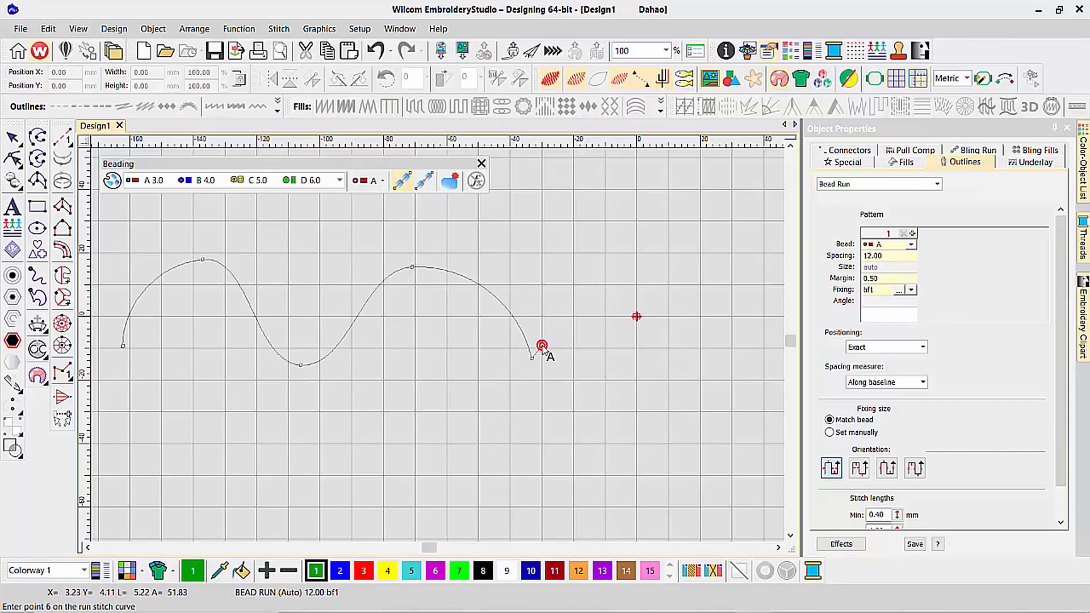
key("Return")
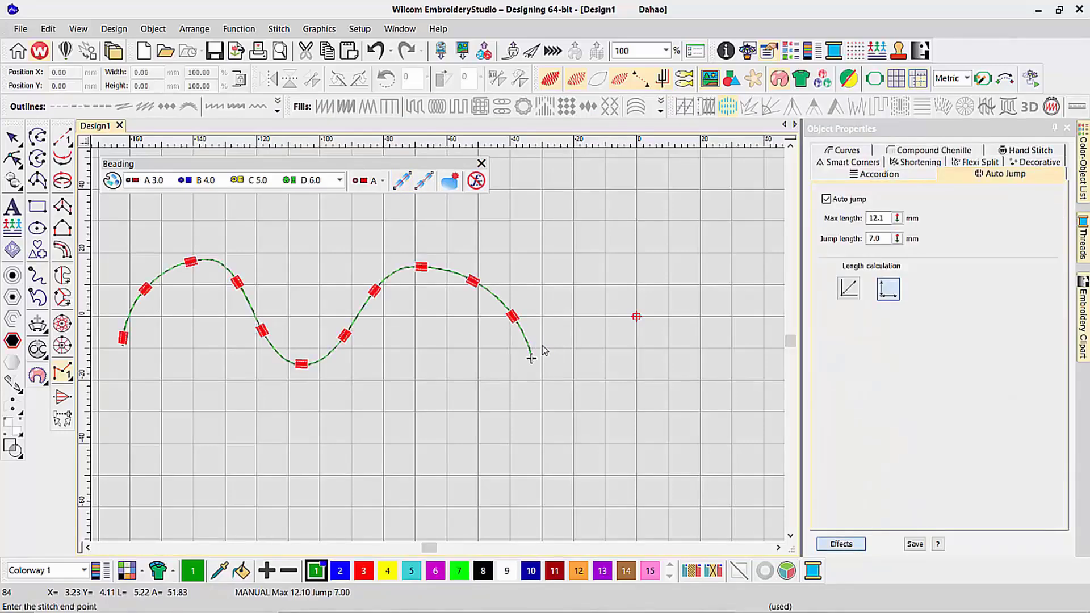
key("Escape")
- Set the wavy bead run's spacing to 4.00 in Object Properties
left_click(138, 282)
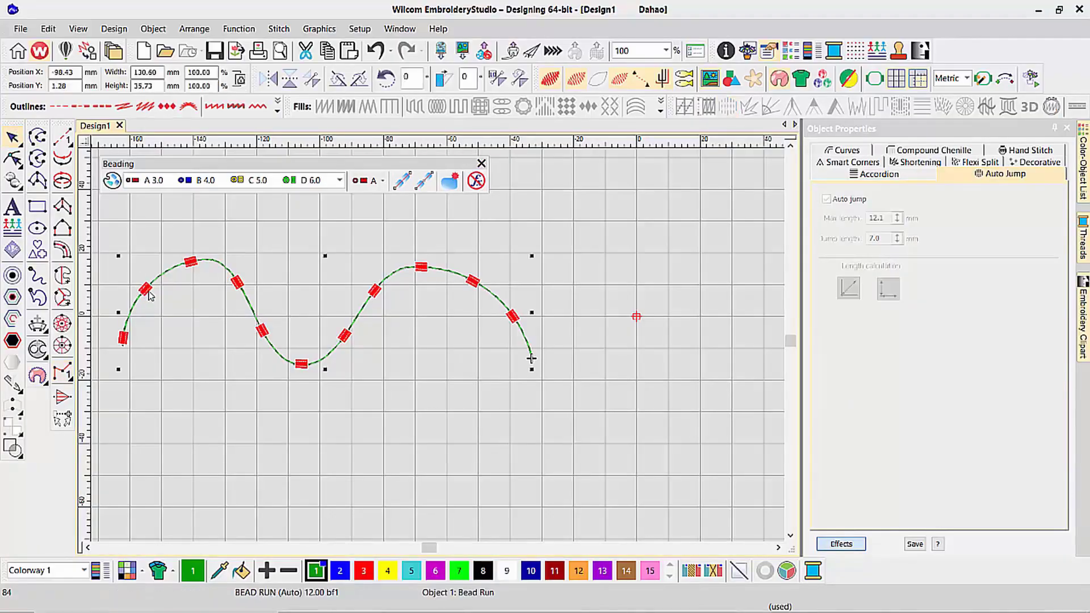
right_click(266, 338)
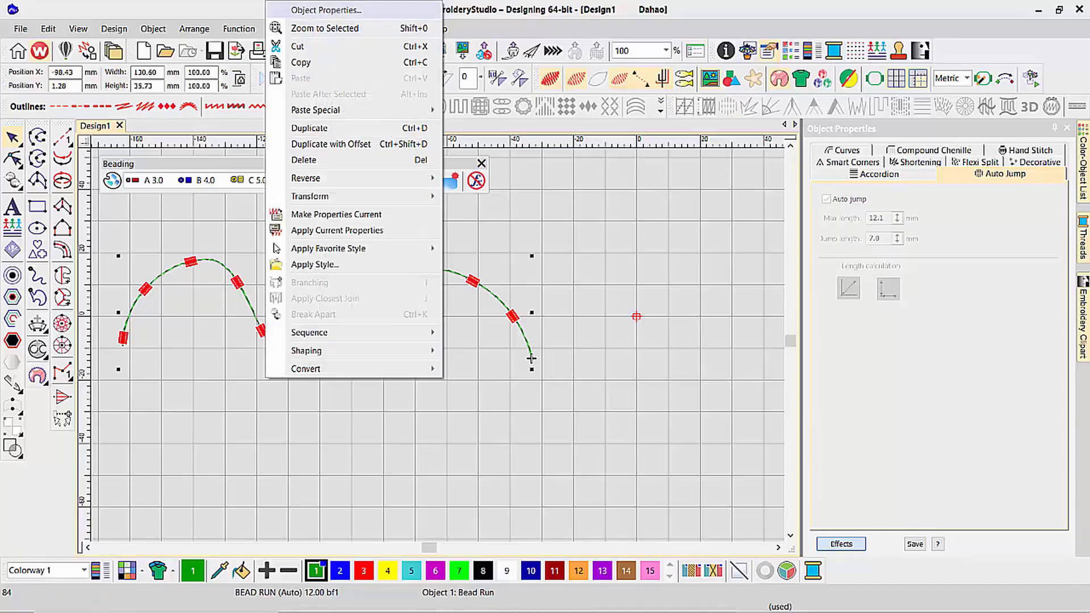
left_click(301, 10)
double_click(871, 257)
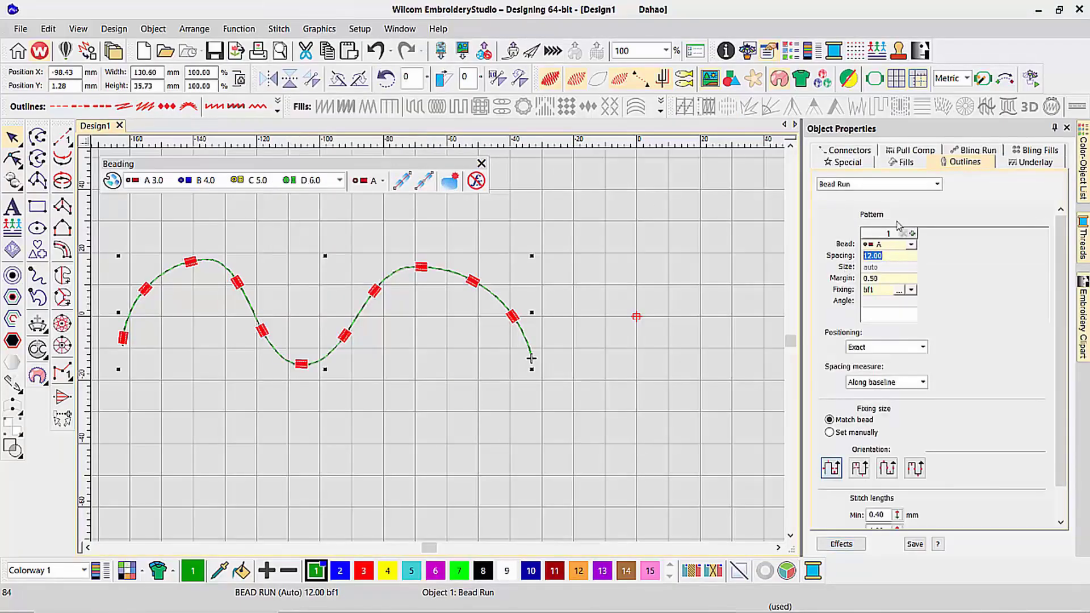
type("4")
key("Return")
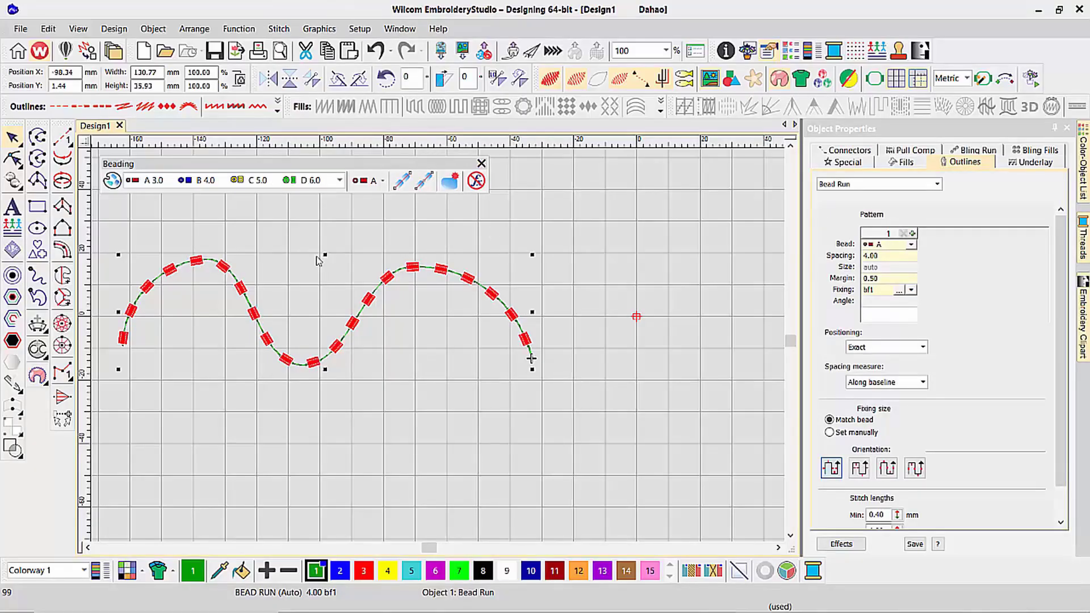
key("0")
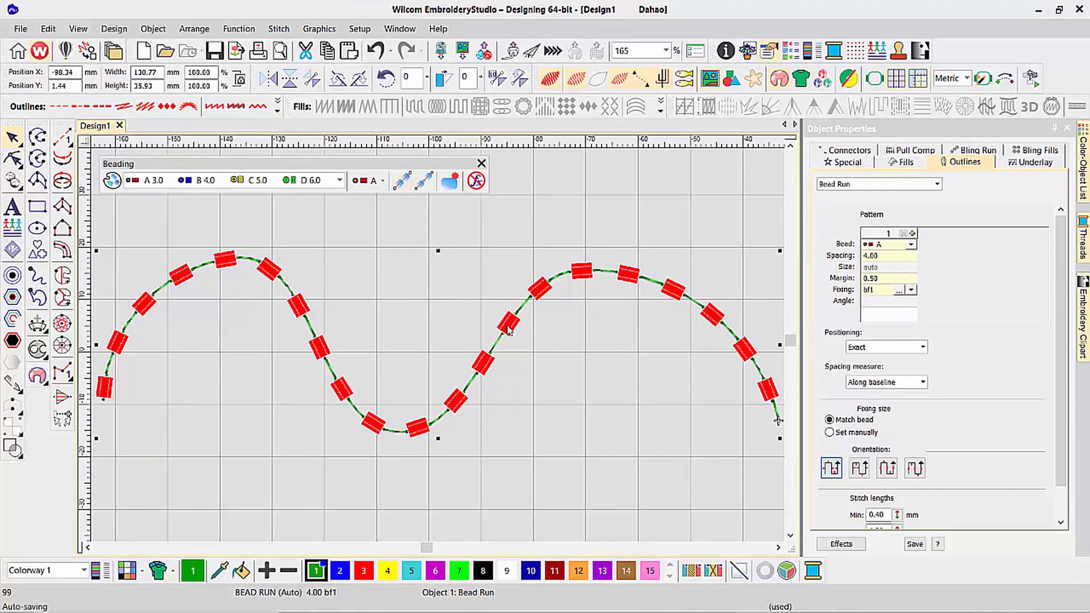
left_click(505, 253)
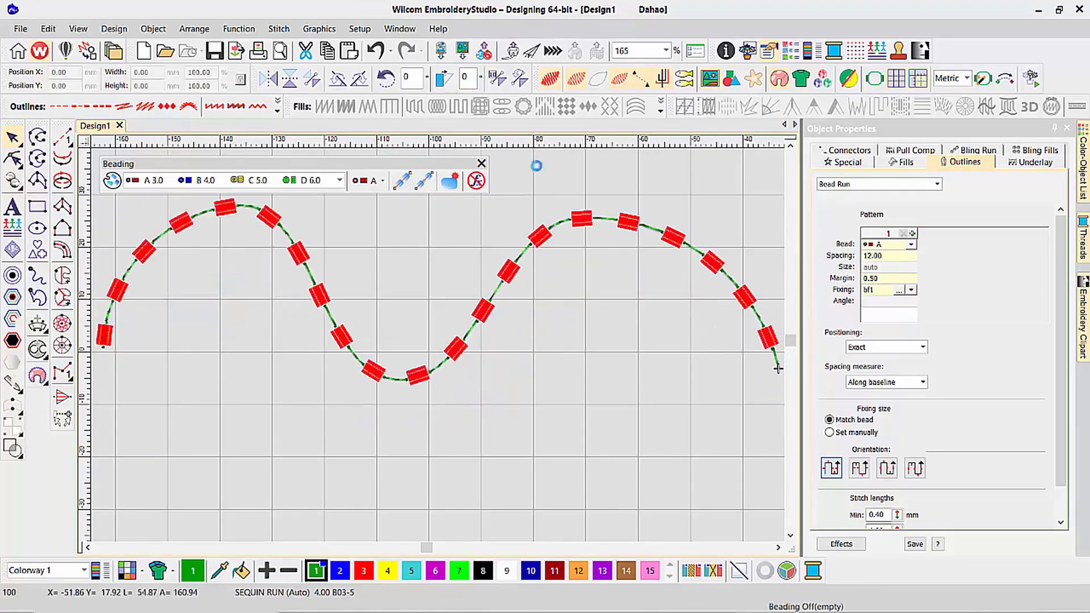
- Digitize a Bead Run Manual curve below the first, dropping beads at 16 hand-picked points
key("shift+z")
left_click(423, 181)
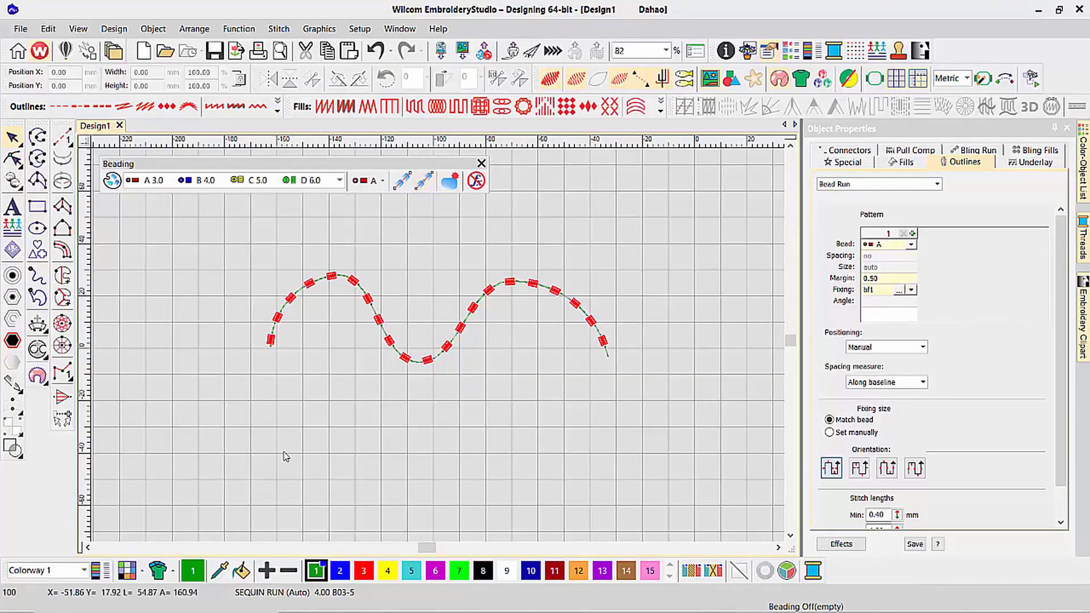
left_click(267, 449)
left_click(280, 402)
left_click(337, 399)
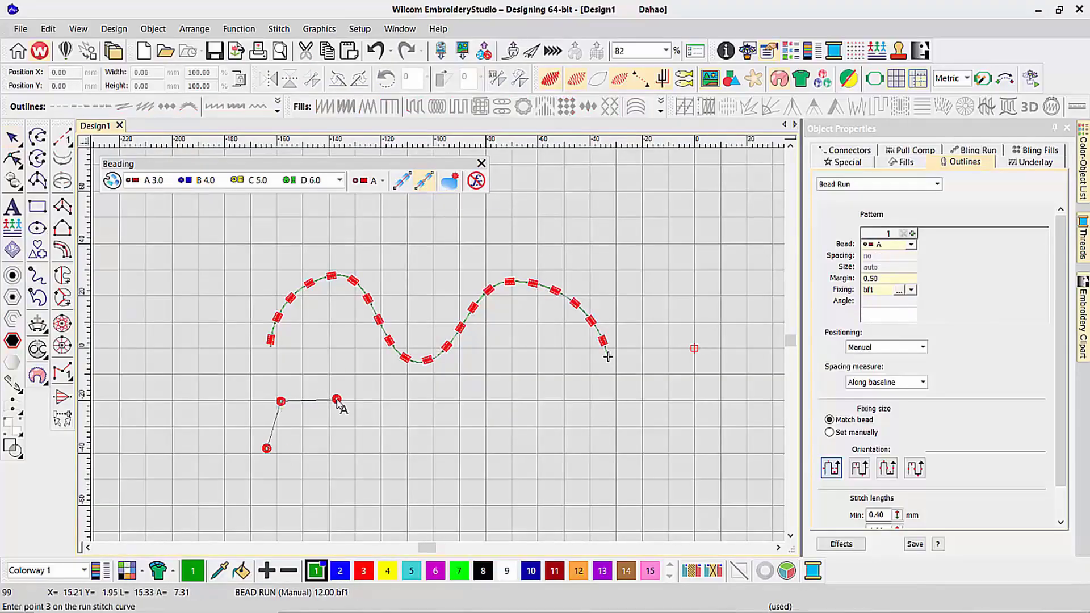
left_click(355, 442)
left_click(398, 423)
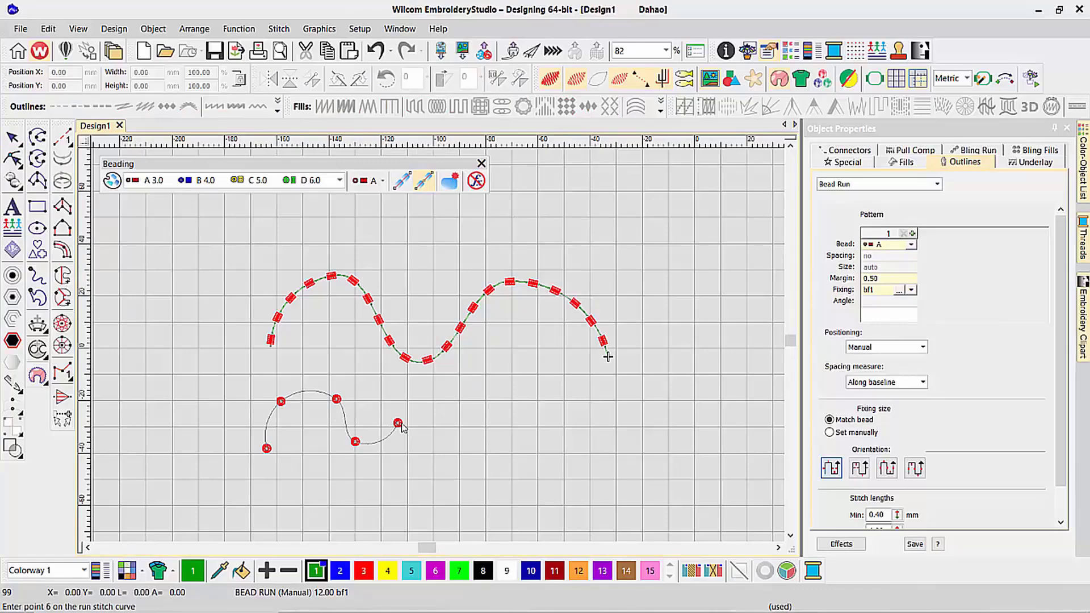
left_click(422, 438)
left_click(446, 424)
left_click(461, 438)
left_click(474, 427)
left_click(488, 435)
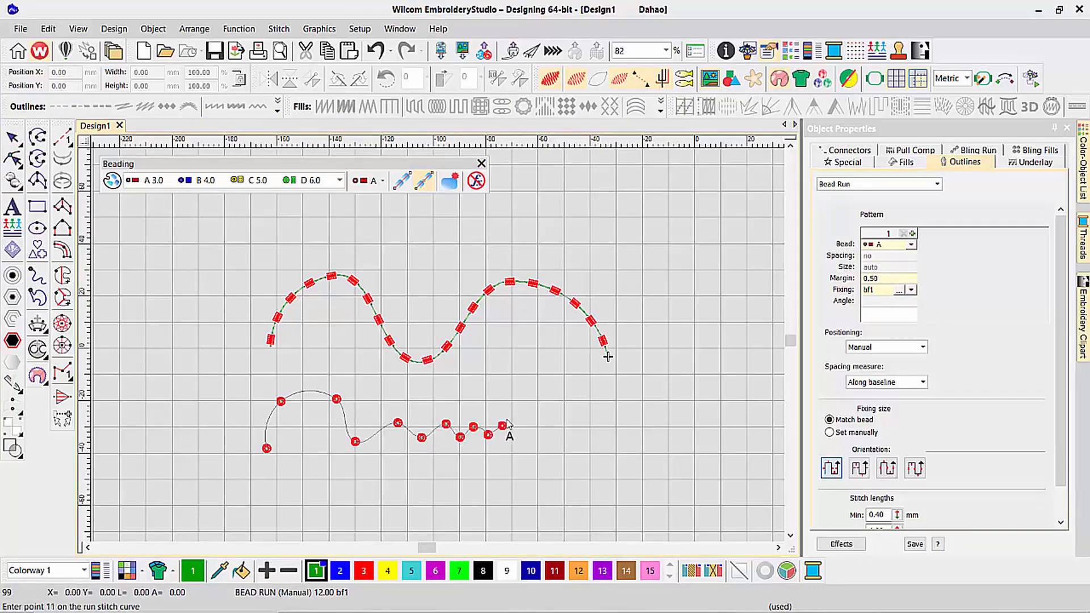
left_click(509, 415)
left_click(535, 403)
left_click(556, 423)
left_click(602, 460)
left_click(640, 424)
left_click(690, 405)
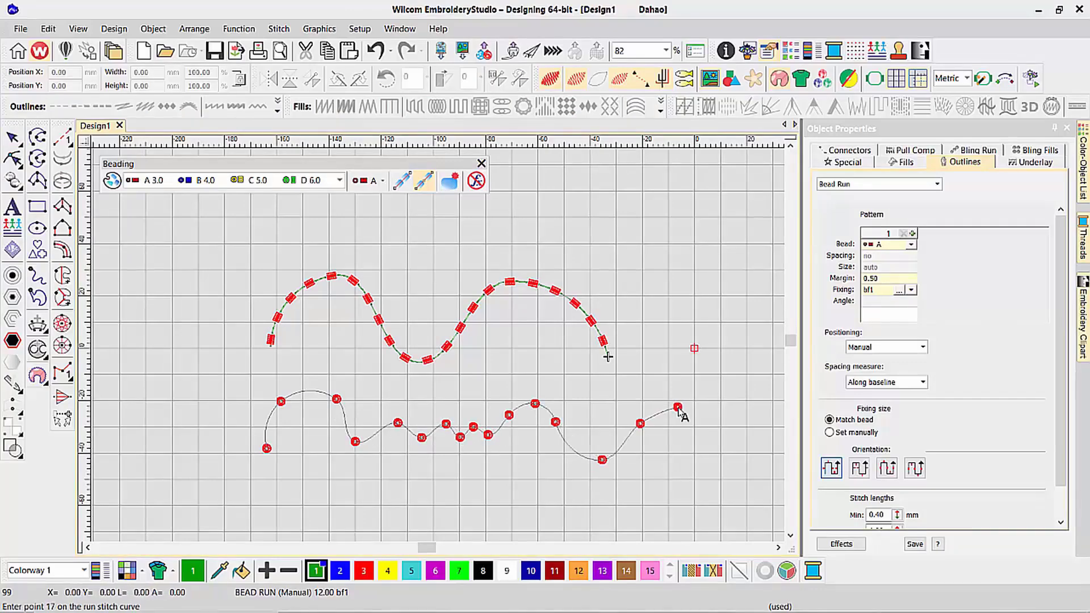
key("Return")
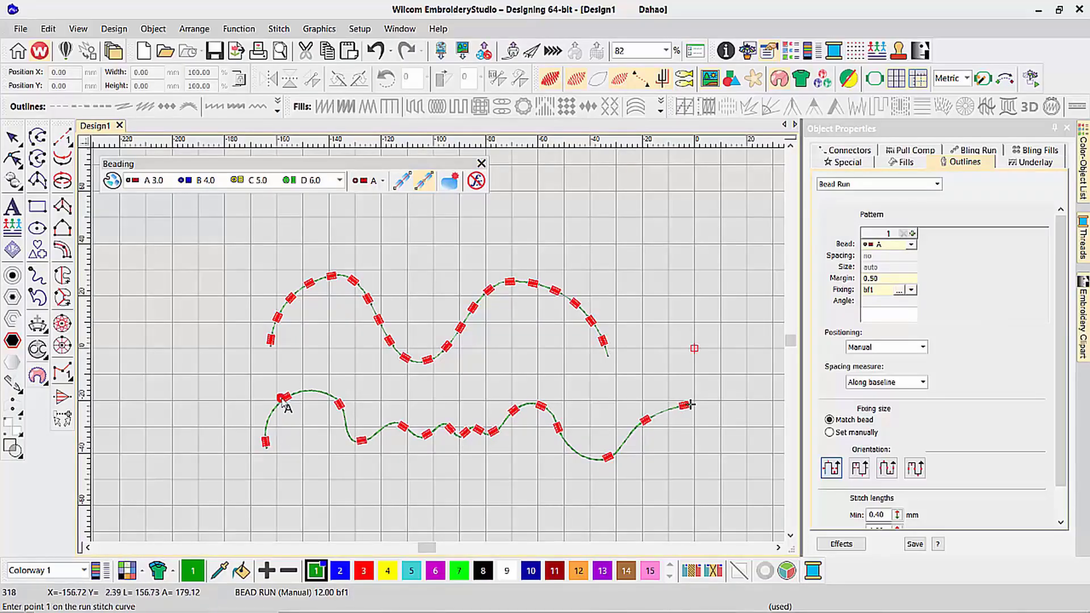
key("0")
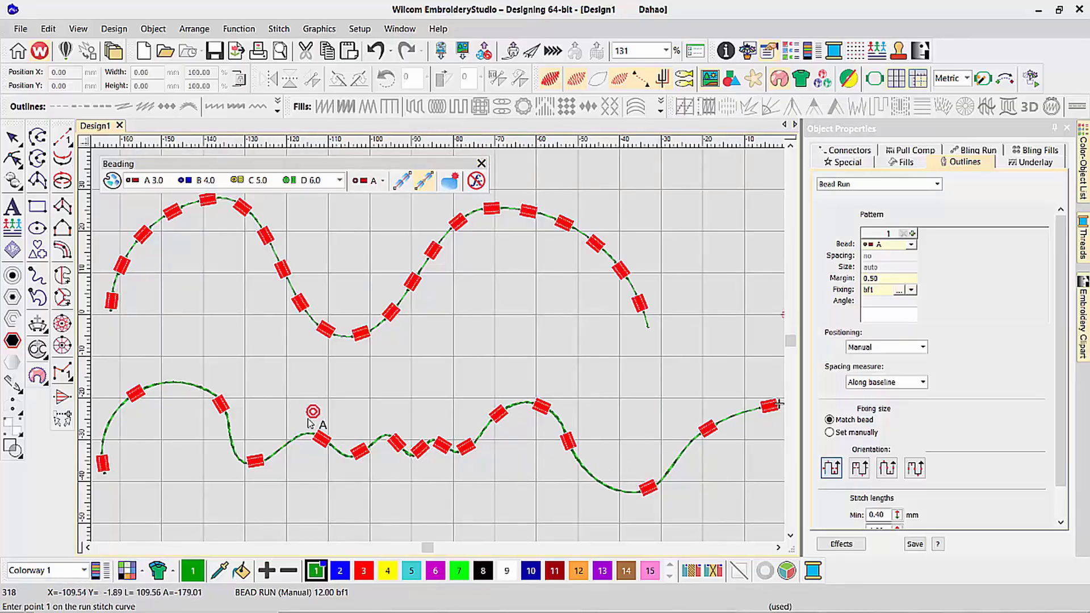
- Delete the lower bead run and replay the remaining wavy run's stitching
left_click(21, 144)
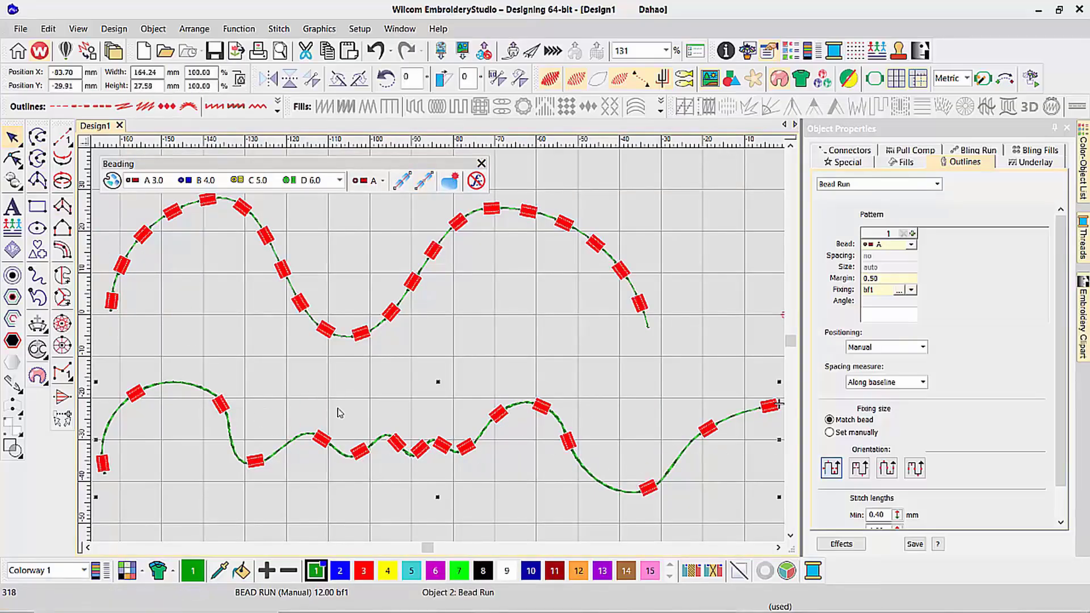
key("Delete")
key("0")
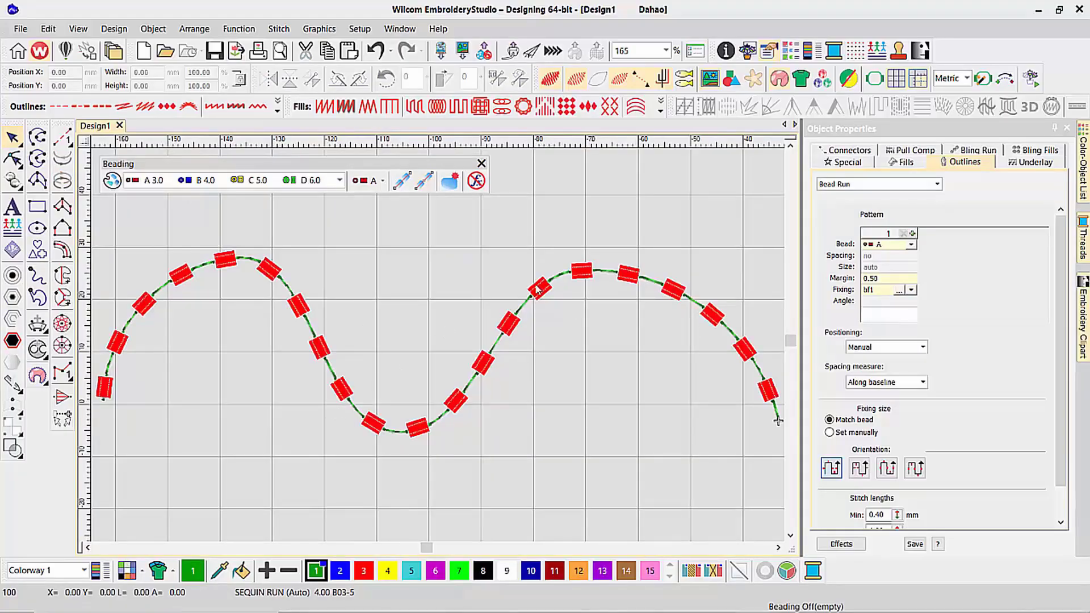
left_click(113, 385)
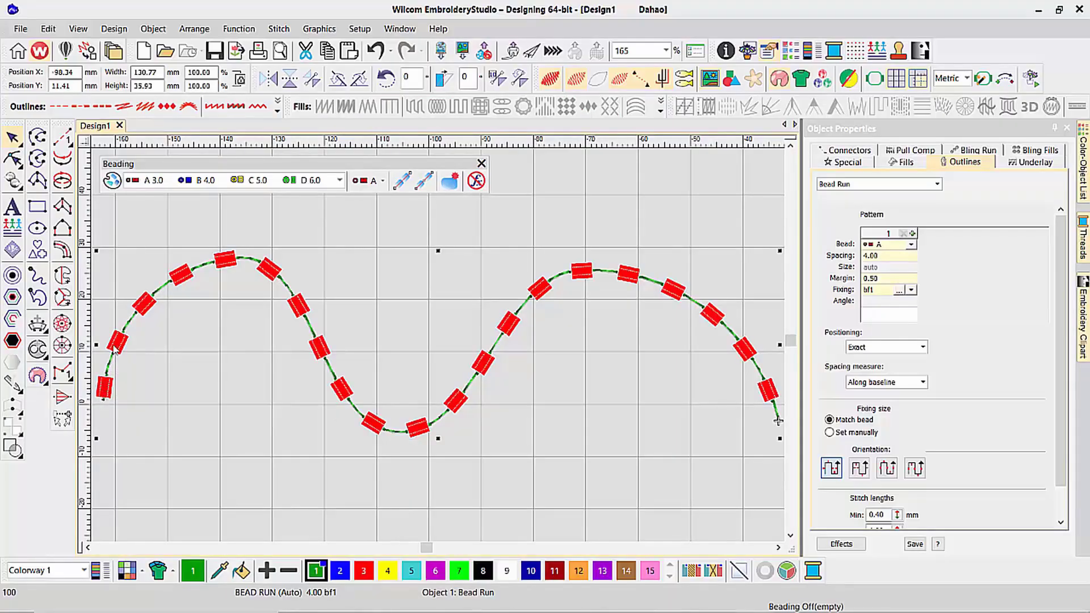
key("shift+r")
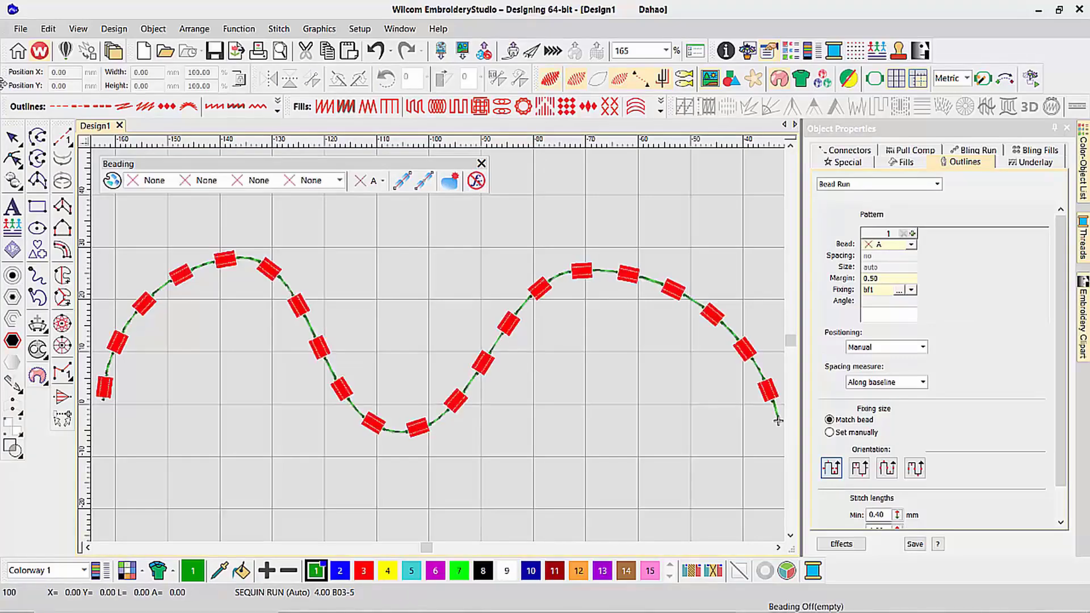
- Set the wavy bead run's spacing to 3.00
left_click(511, 331)
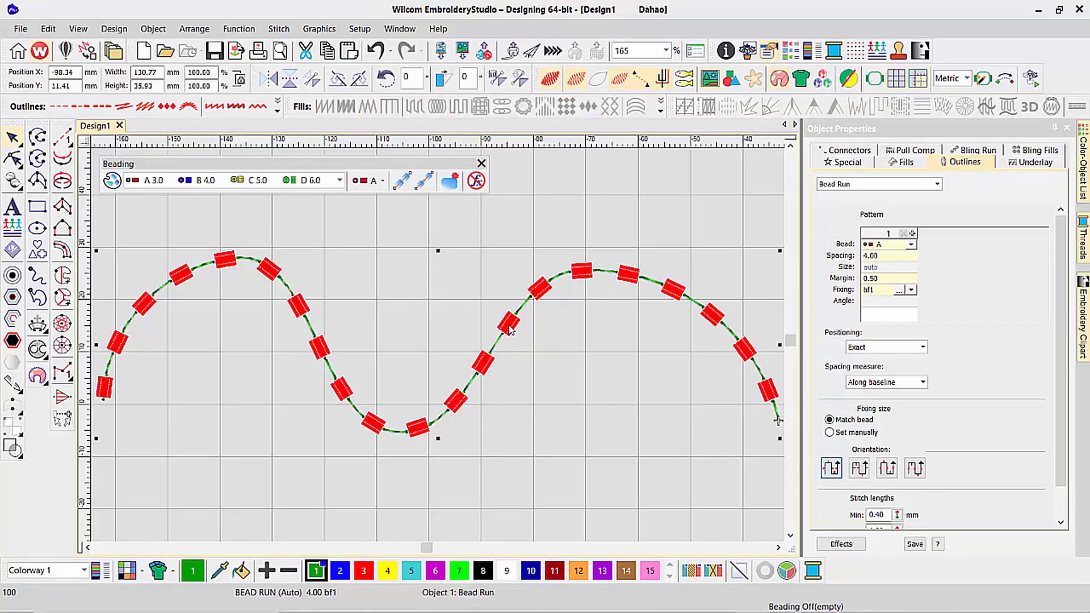
double_click(878, 257)
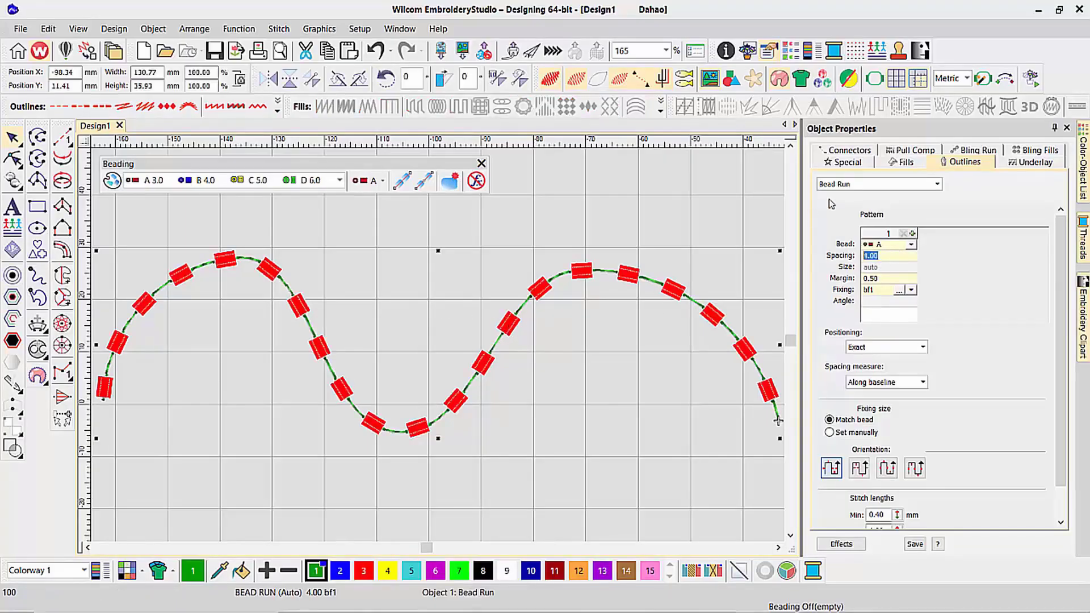
type("3")
key("Return")
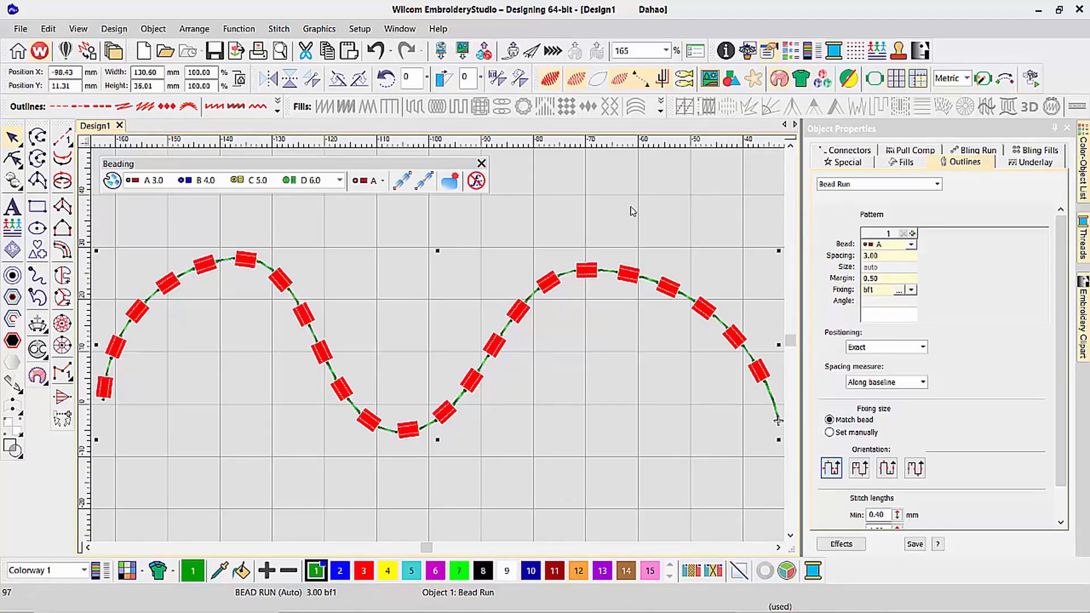
- Switch the run's beads through blue B and yellow C to green D, then review the bead palette unchanged
left_click(911, 246)
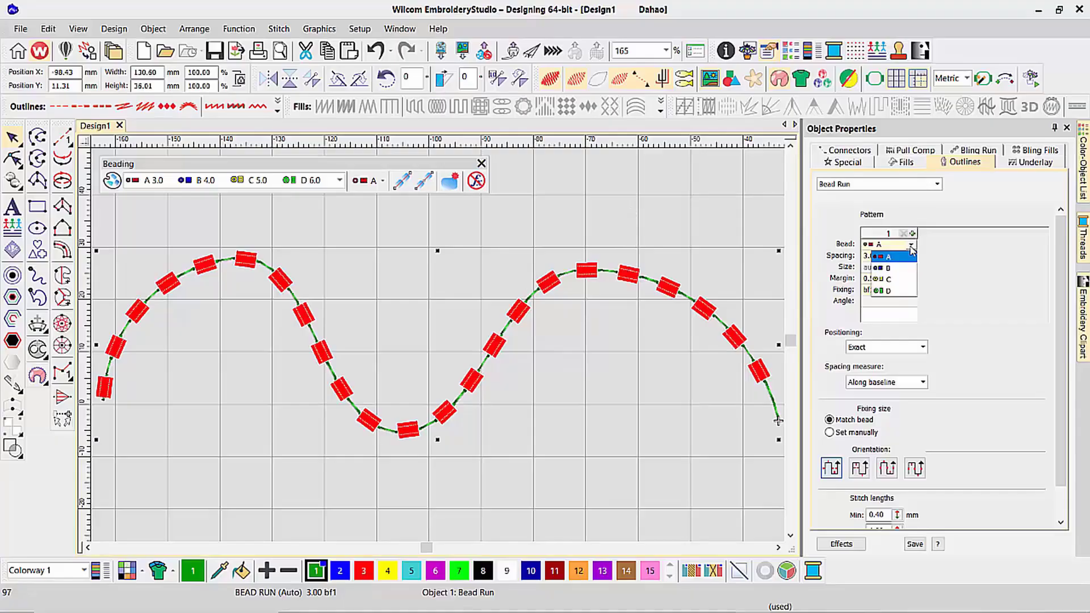
left_click(885, 269)
left_click(911, 247)
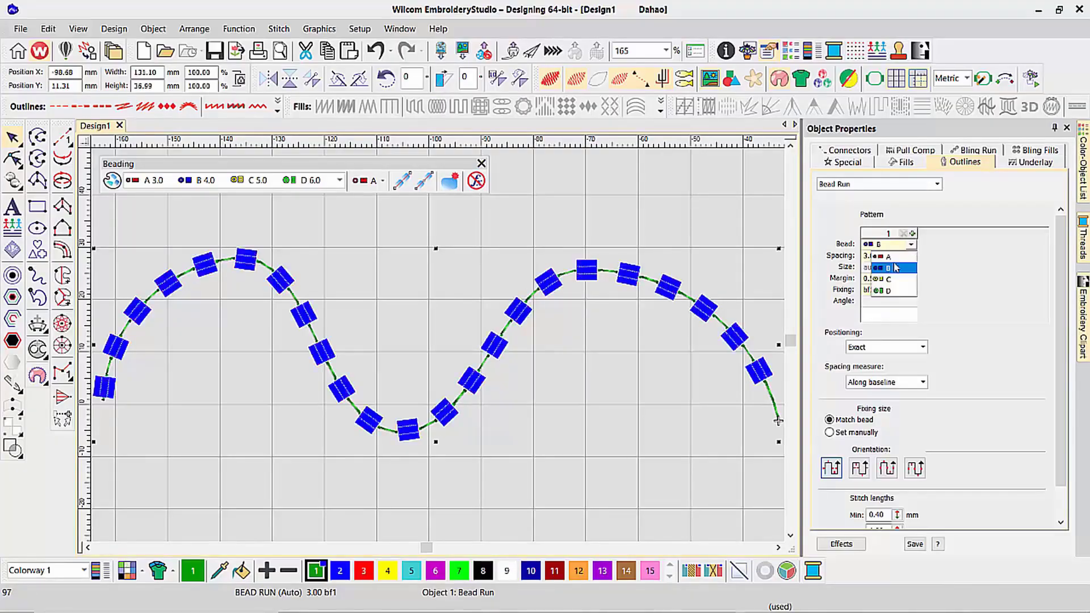
left_click(884, 282)
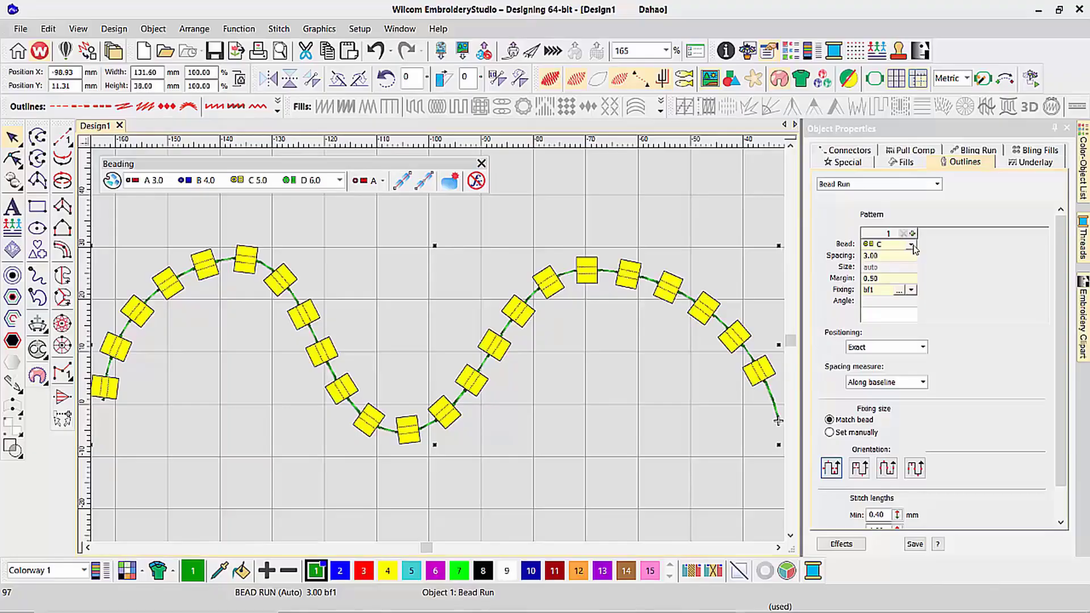
left_click(912, 247)
left_click(889, 293)
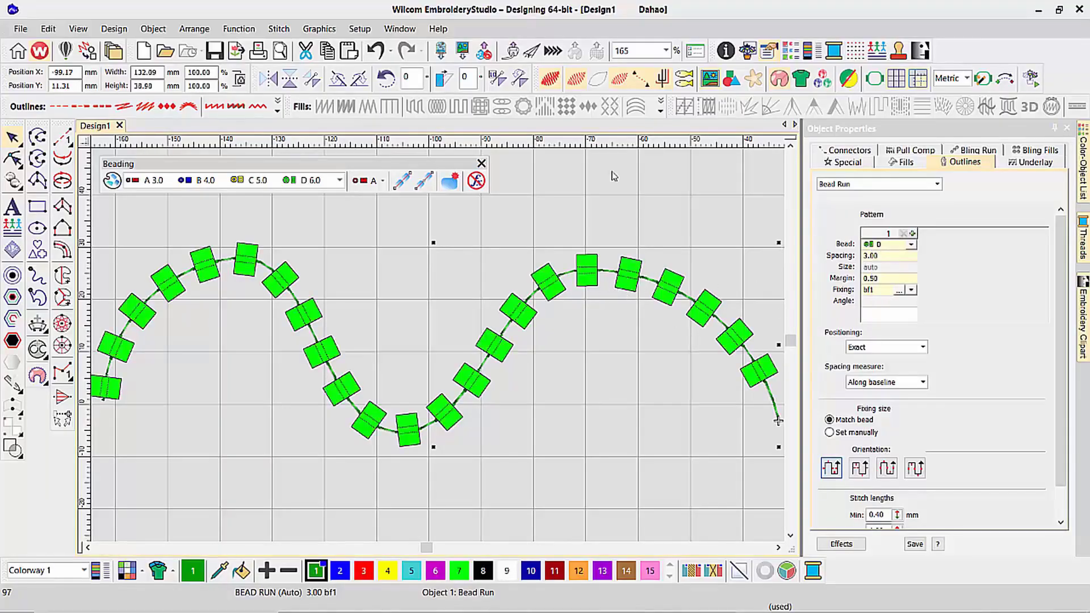
left_click(112, 180)
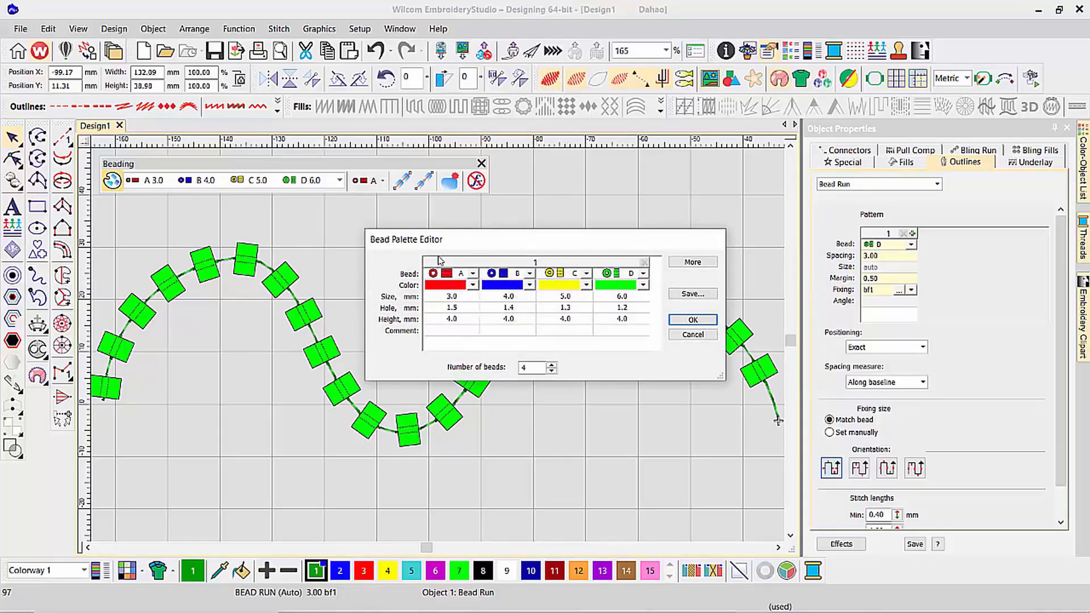
left_click(704, 334)
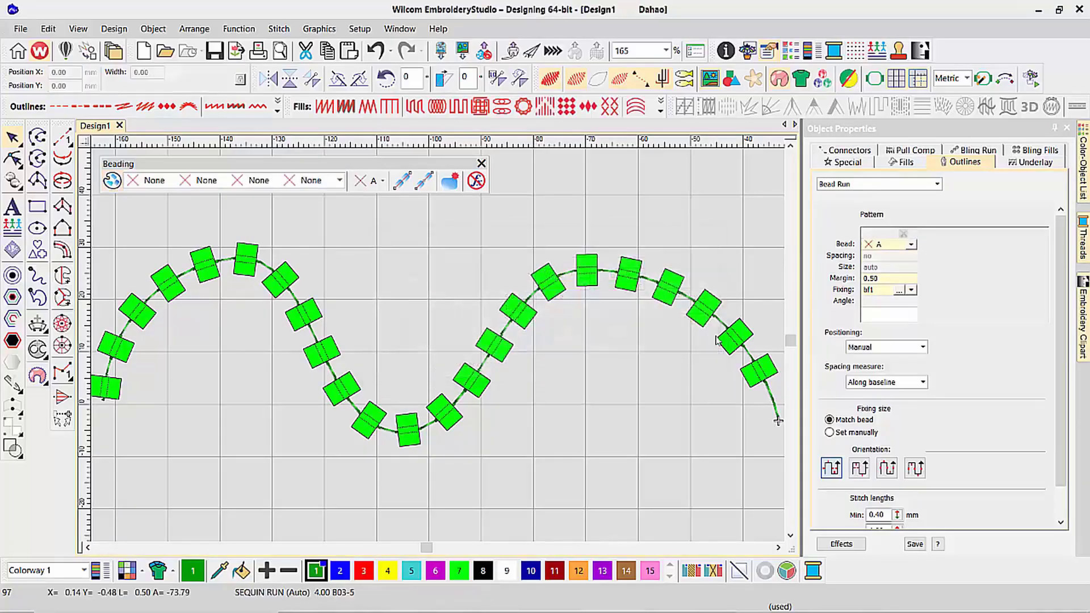
- Change the bead run back to red A beads and open the fixing pattern gallery
left_click(724, 339)
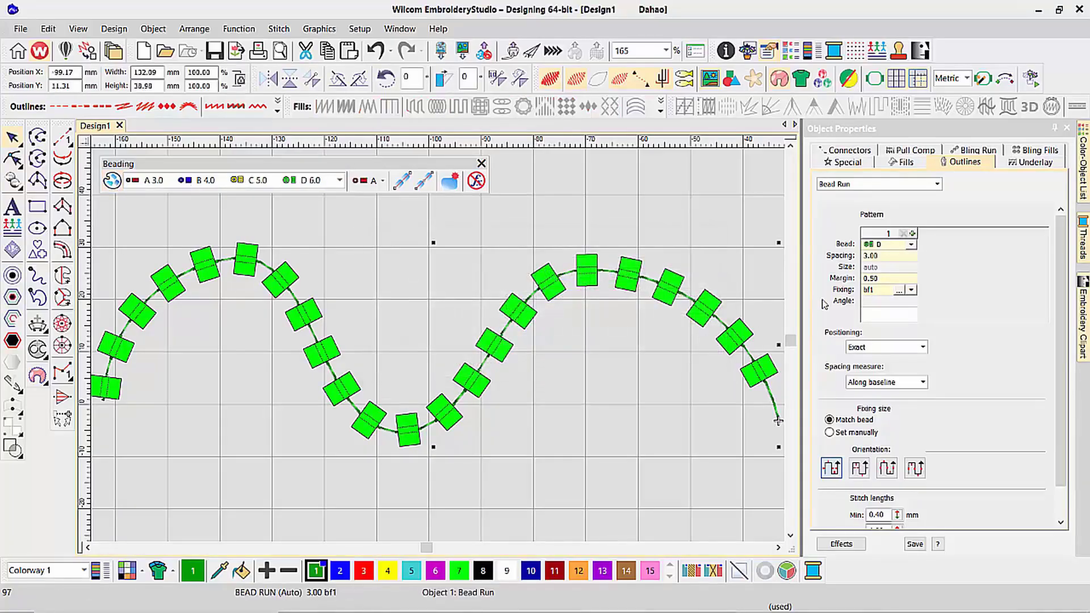
left_click(911, 245)
left_click(881, 255)
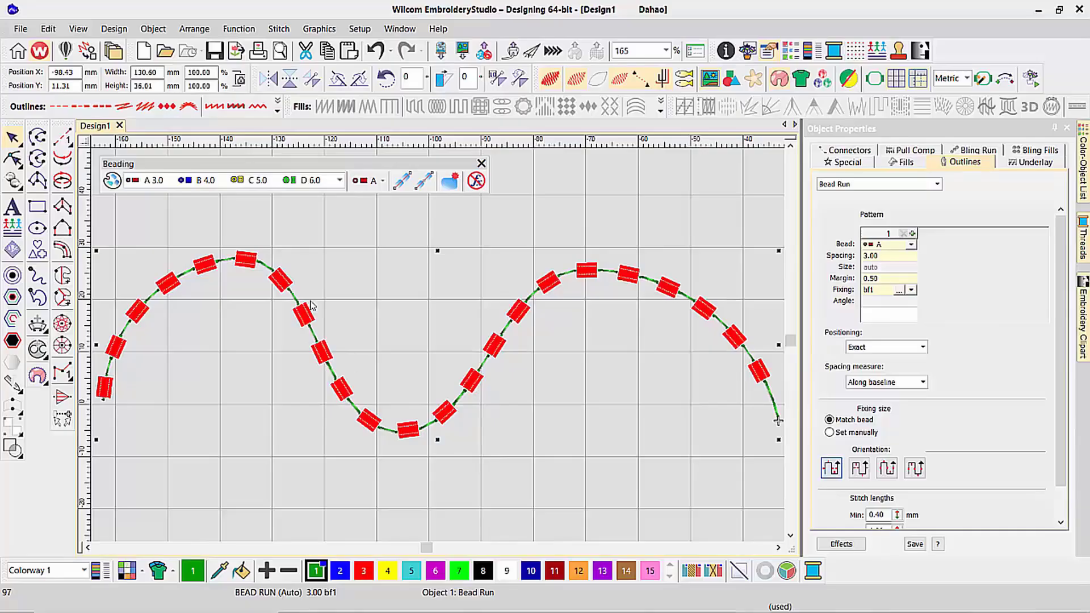
left_click(901, 293)
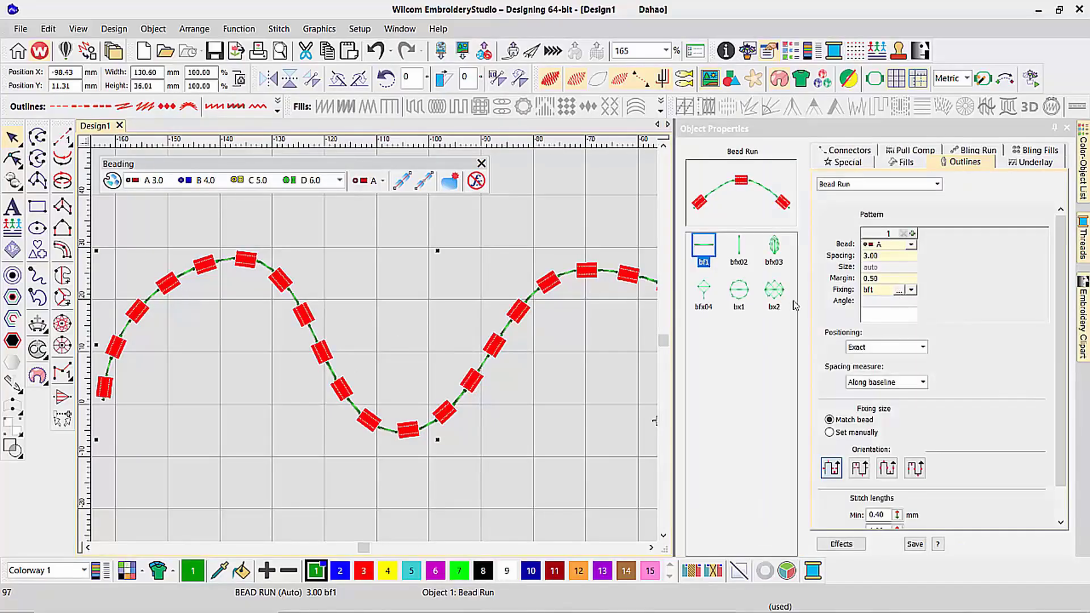
- Apply bfx02 fixing, set spacing to 4.00, switch to bfx03, and zoom into the right arch
key("0")
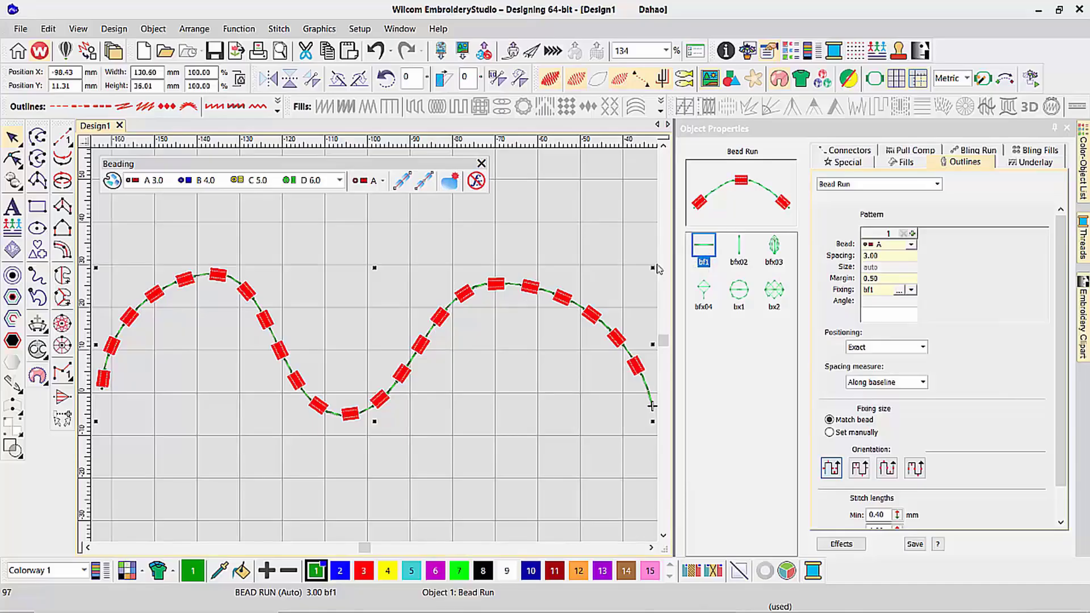
left_click(739, 250)
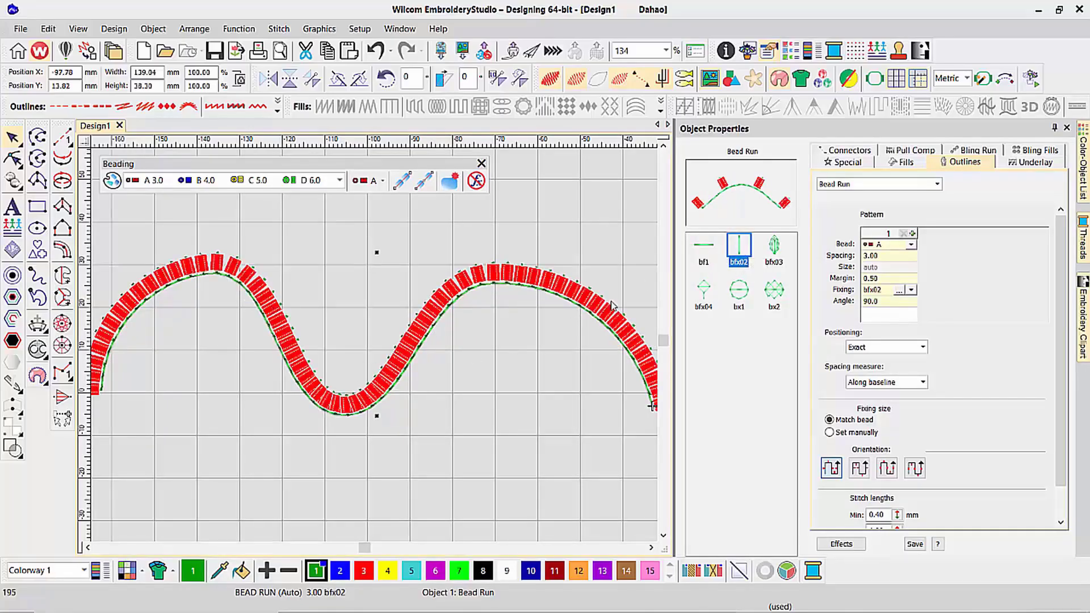
left_click_drag(891, 254, 832, 259)
type("4")
key("Return")
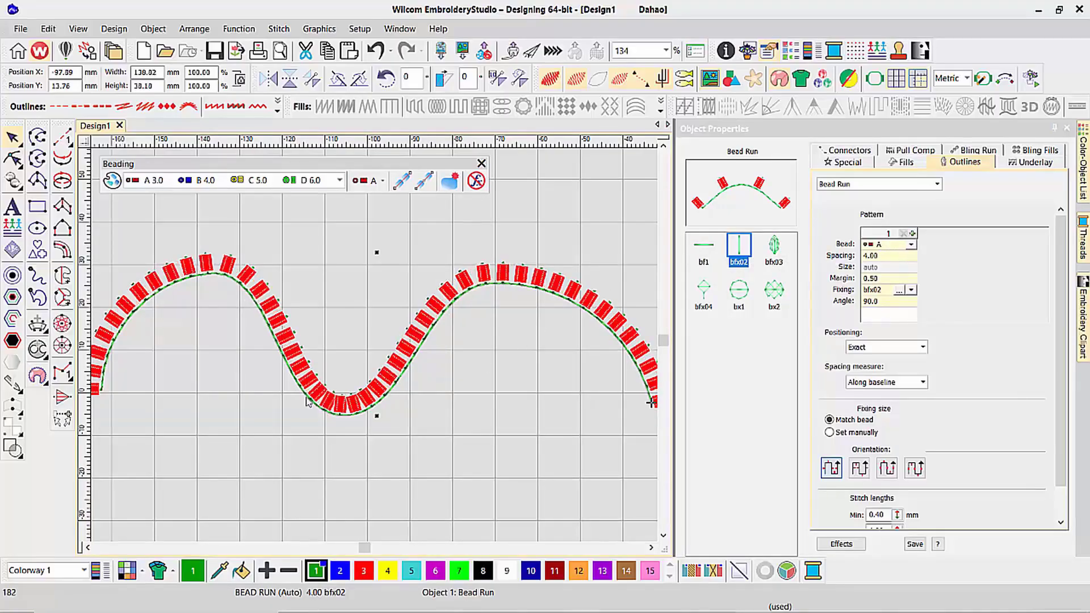
left_click(776, 250)
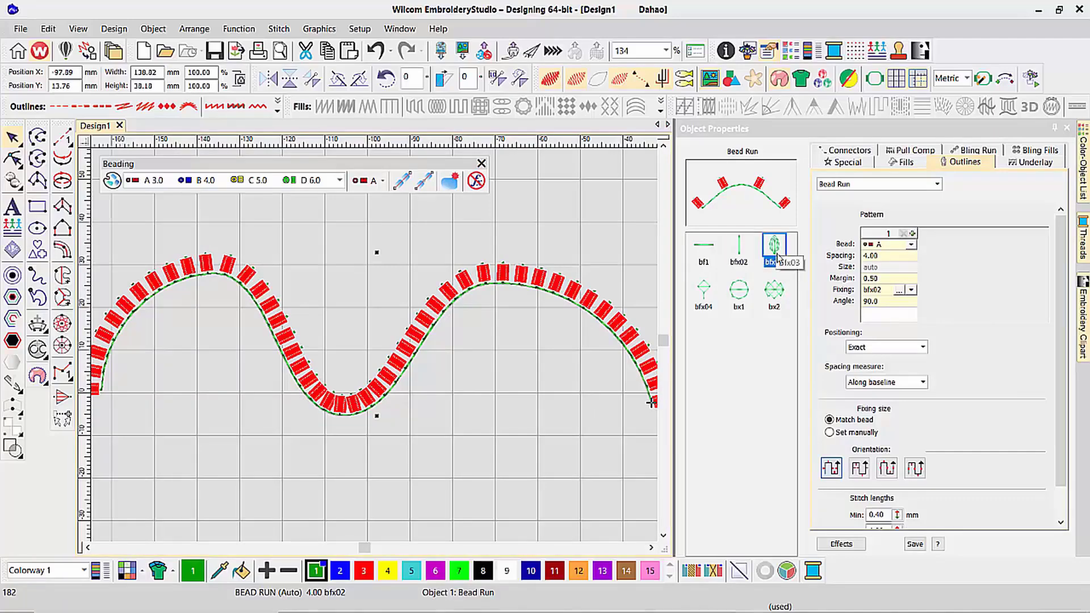
left_click(704, 247)
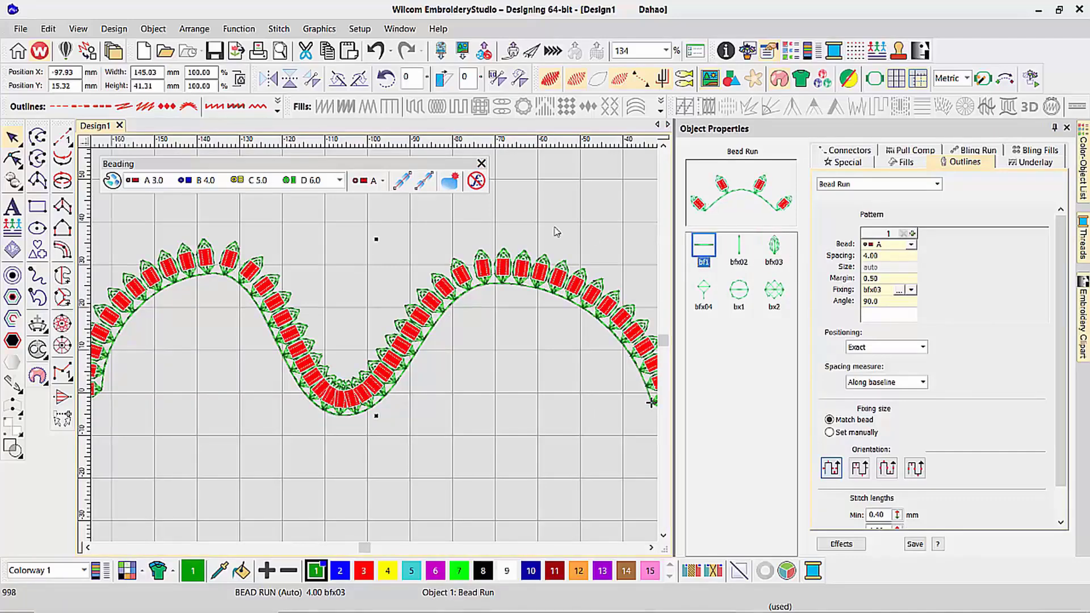
left_click_drag(437, 230, 633, 366)
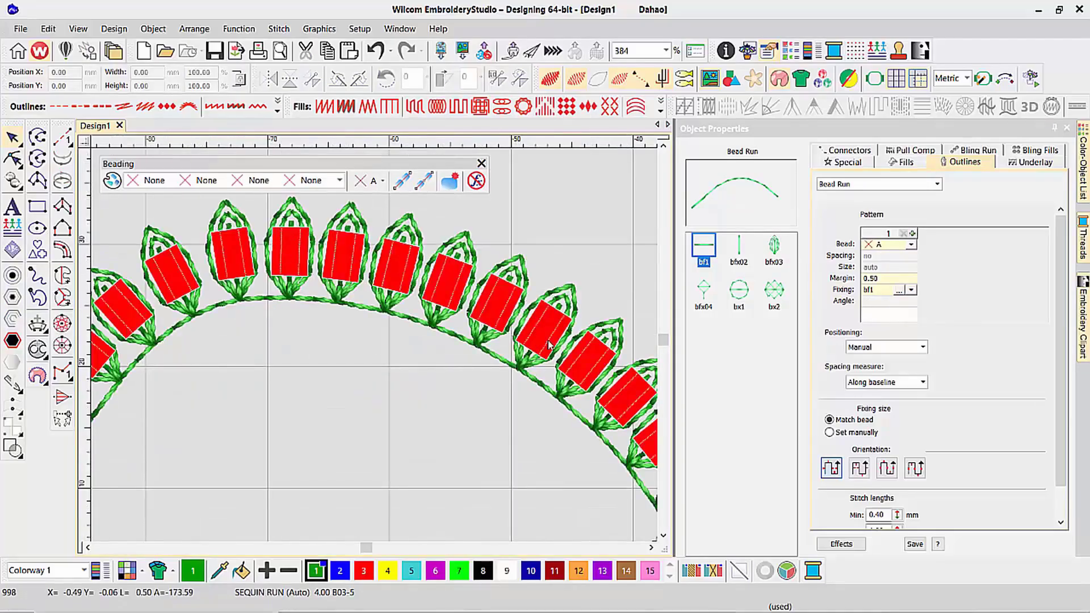
- Try bfx04, bx1 and bx2 fixings on the bead run and zoom in on a few beads
key("shift+z")
left_click(774, 247)
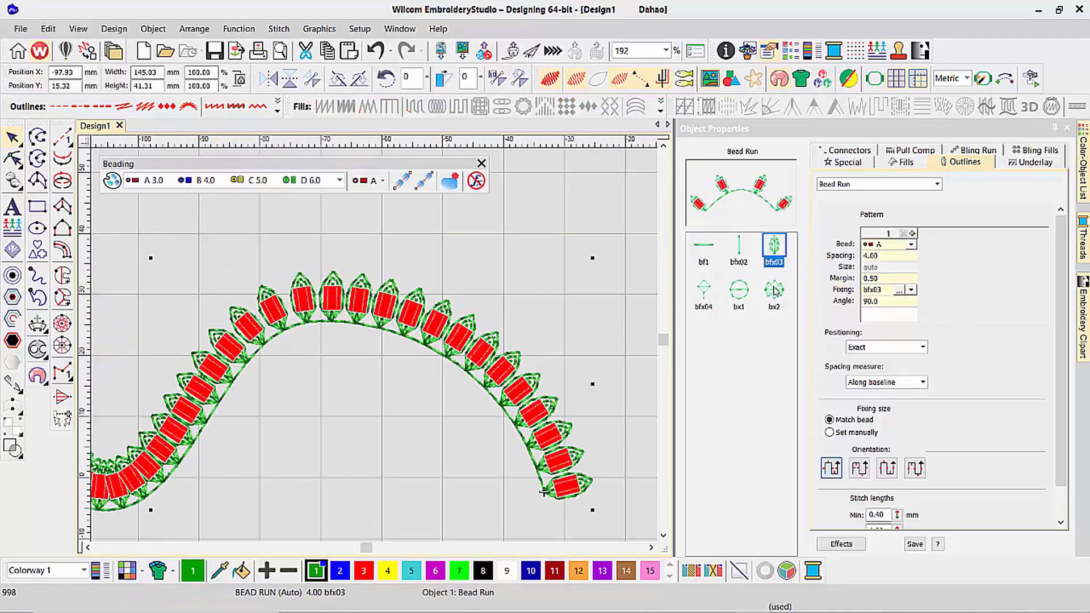
left_click(704, 292)
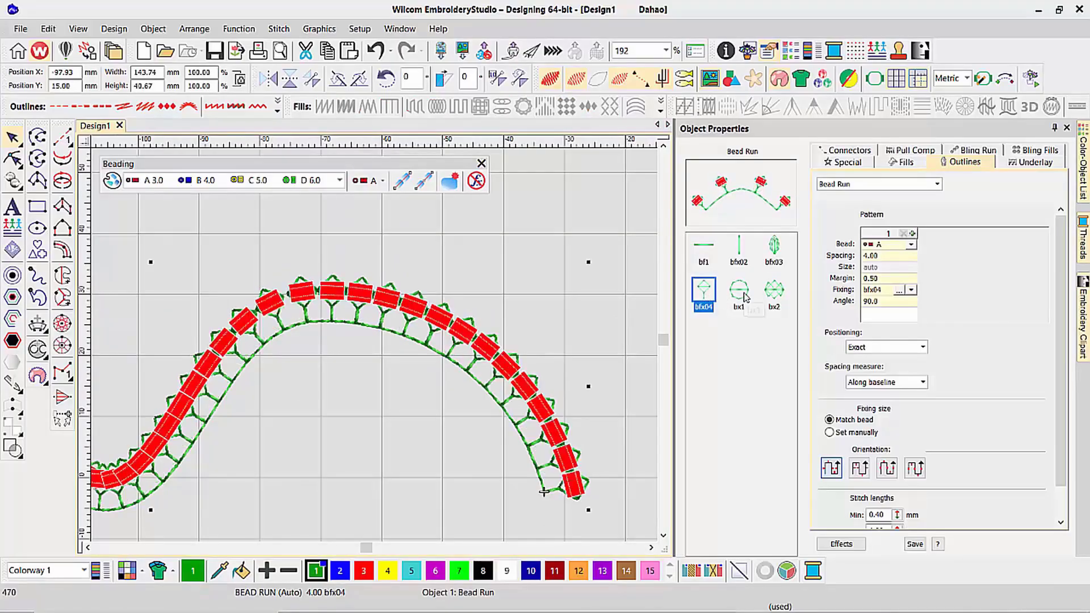
left_click(745, 296)
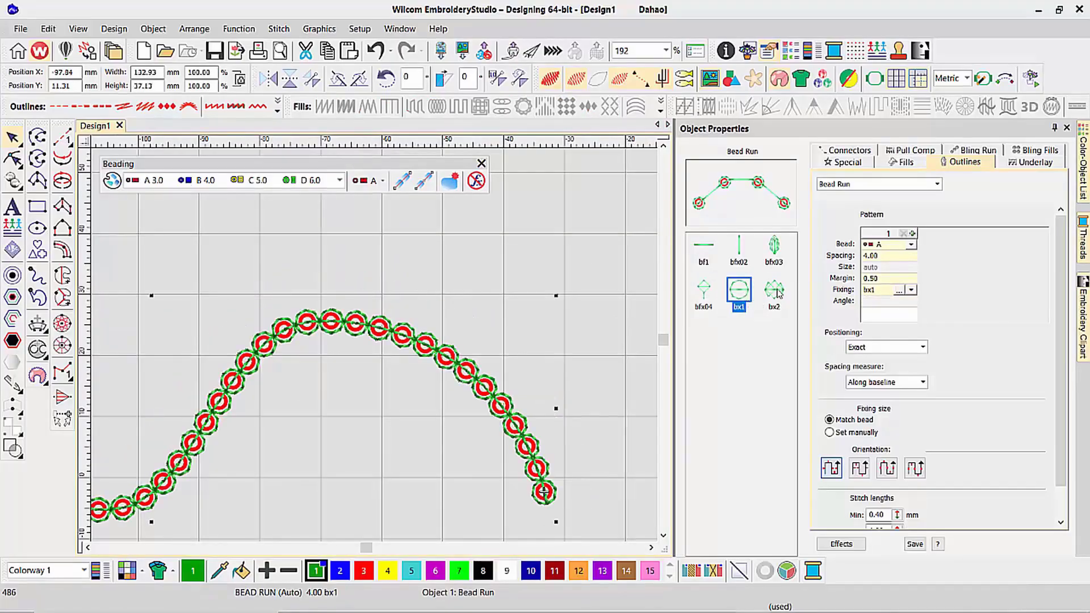
left_click(774, 291)
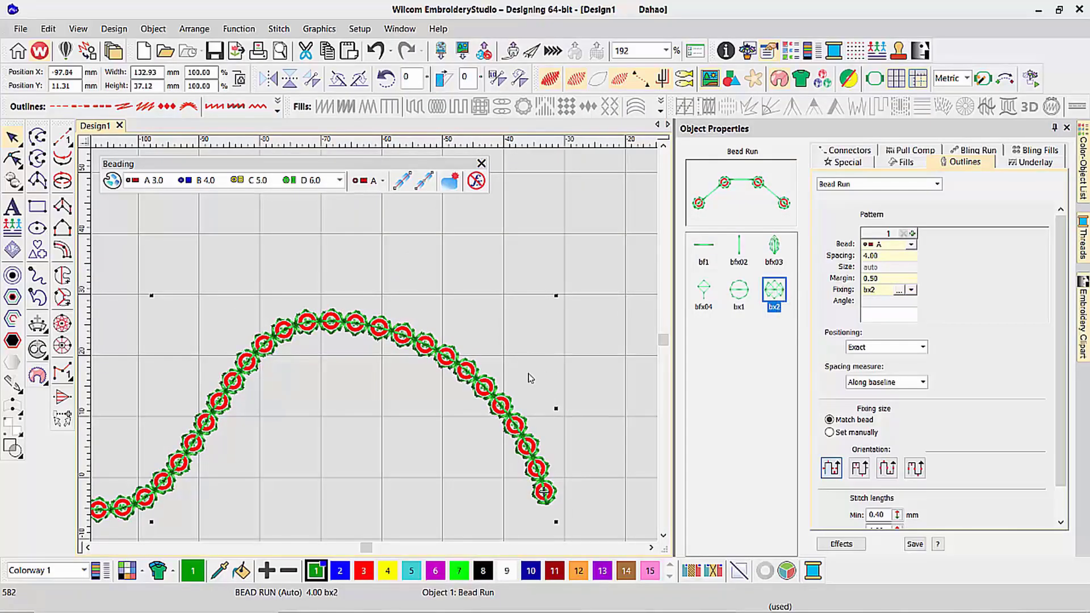
left_click(489, 382)
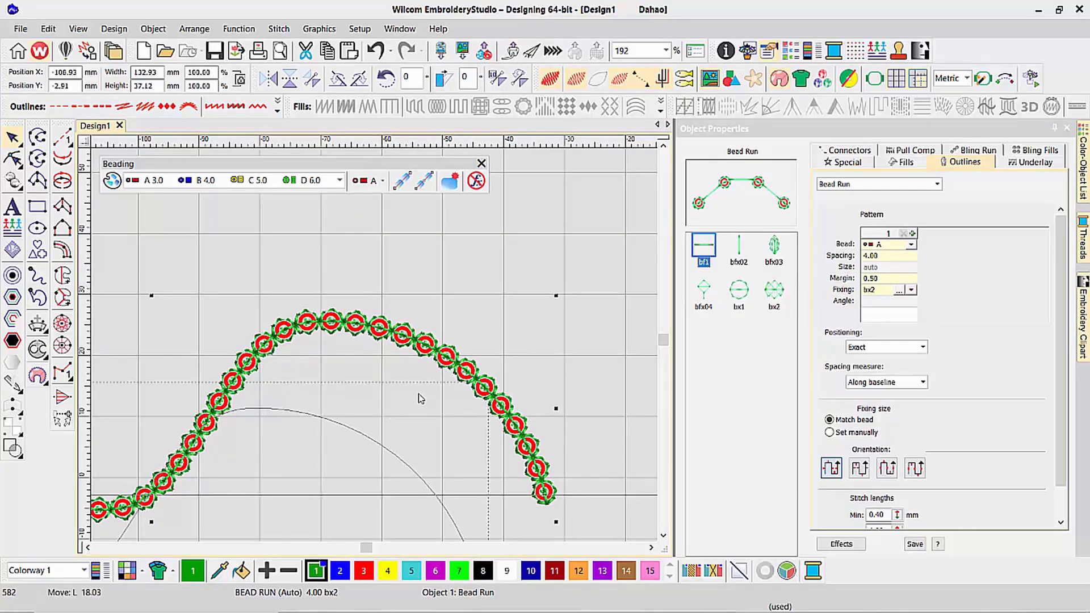
key("Escape")
key("b")
left_click_drag(464, 322, 391, 386)
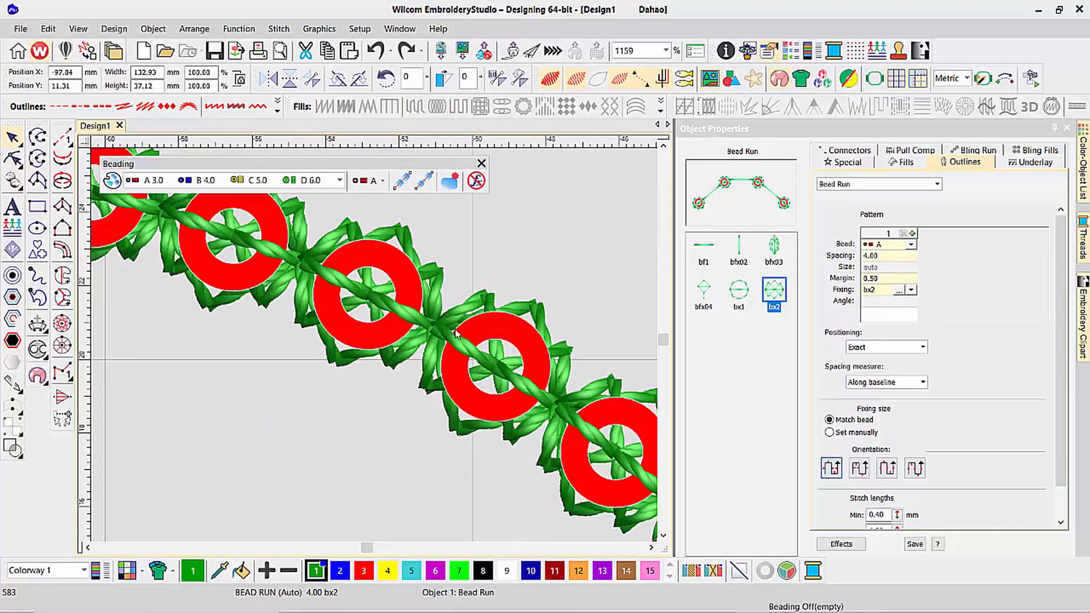
key("shift+z")
- Cycle through bf1, bfx02, bfx03, bfx04, bx1 and bx2 fixings, settling on bfx02
left_click(703, 250)
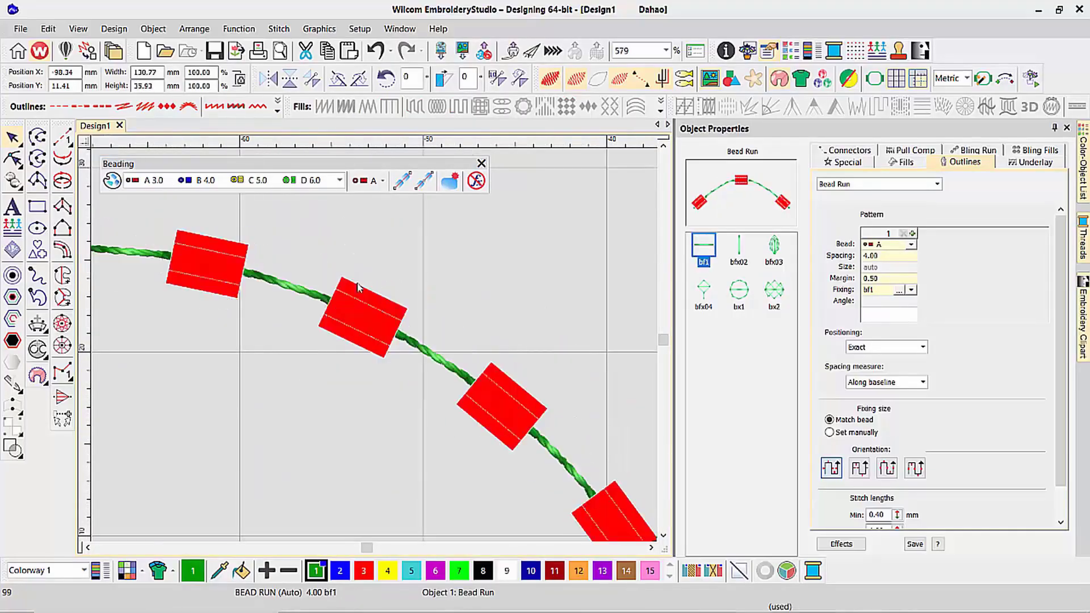
left_click(740, 248)
left_click(776, 254)
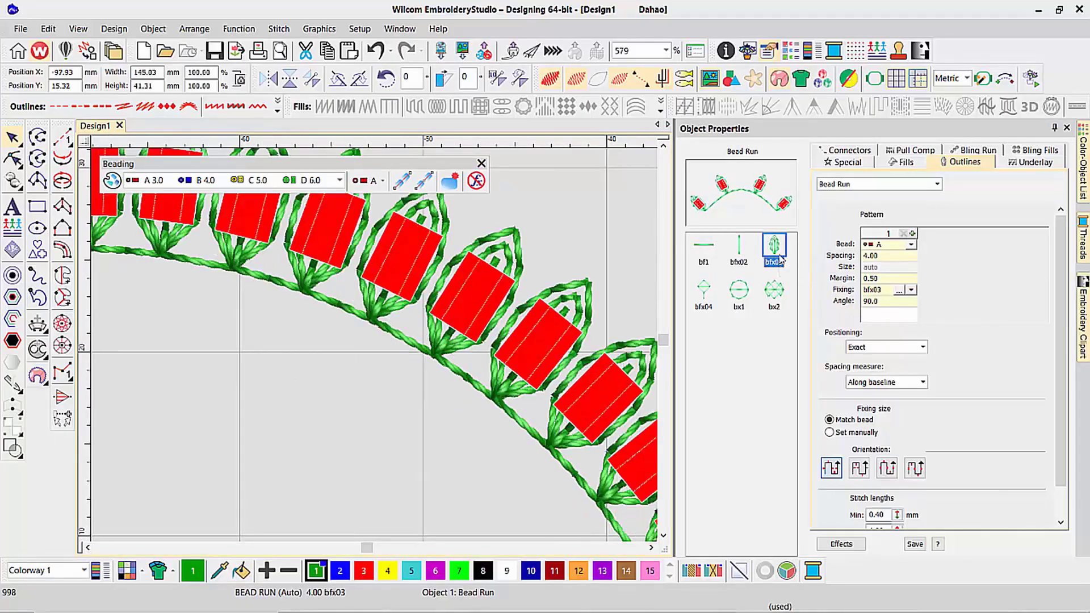
left_click(704, 291)
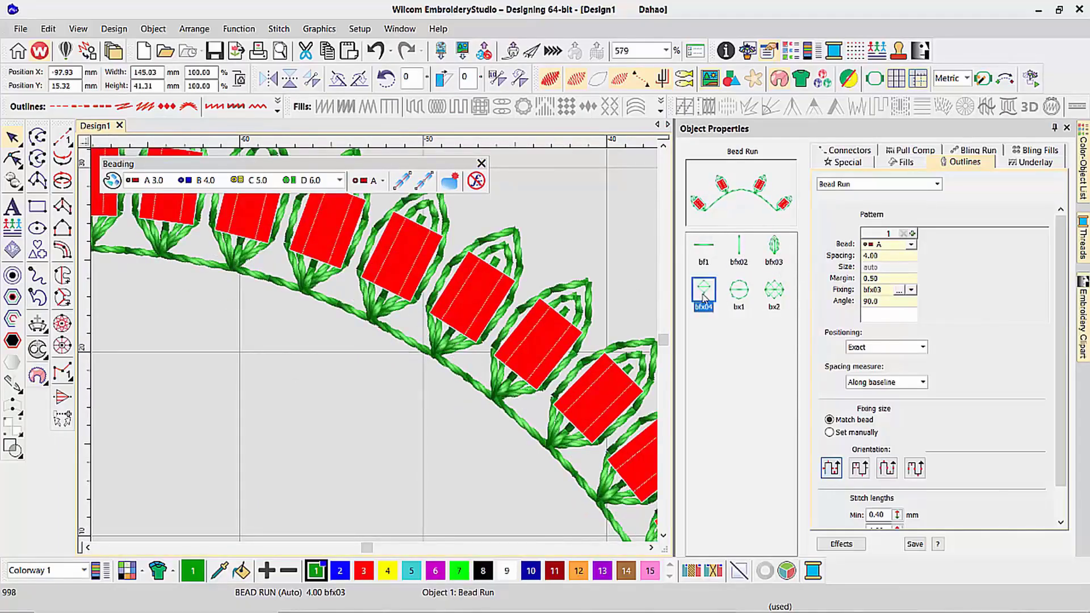
left_click(740, 291)
left_click(775, 296)
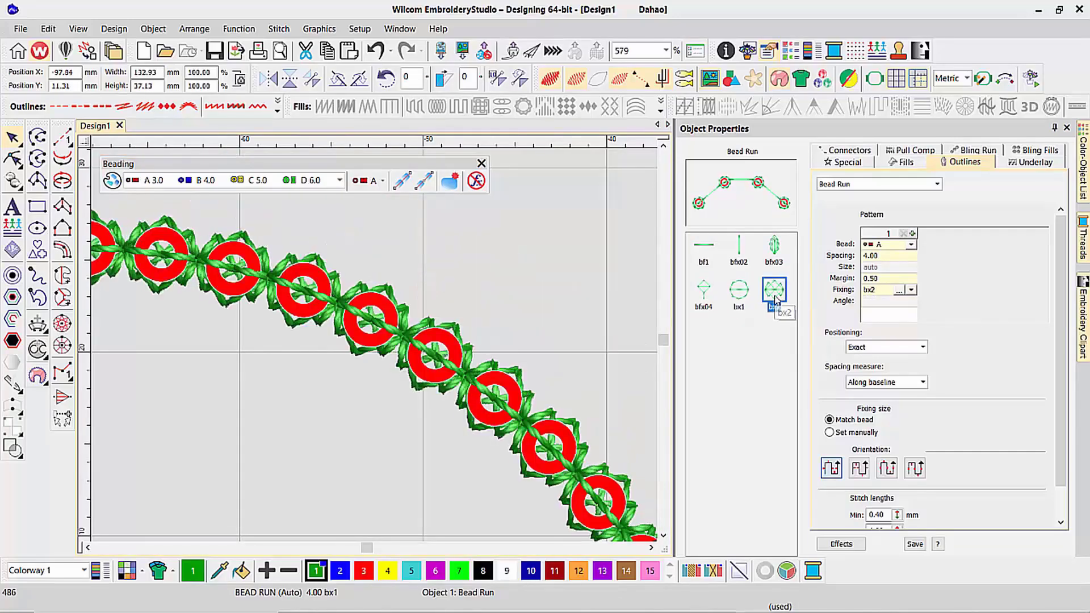
left_click(739, 247)
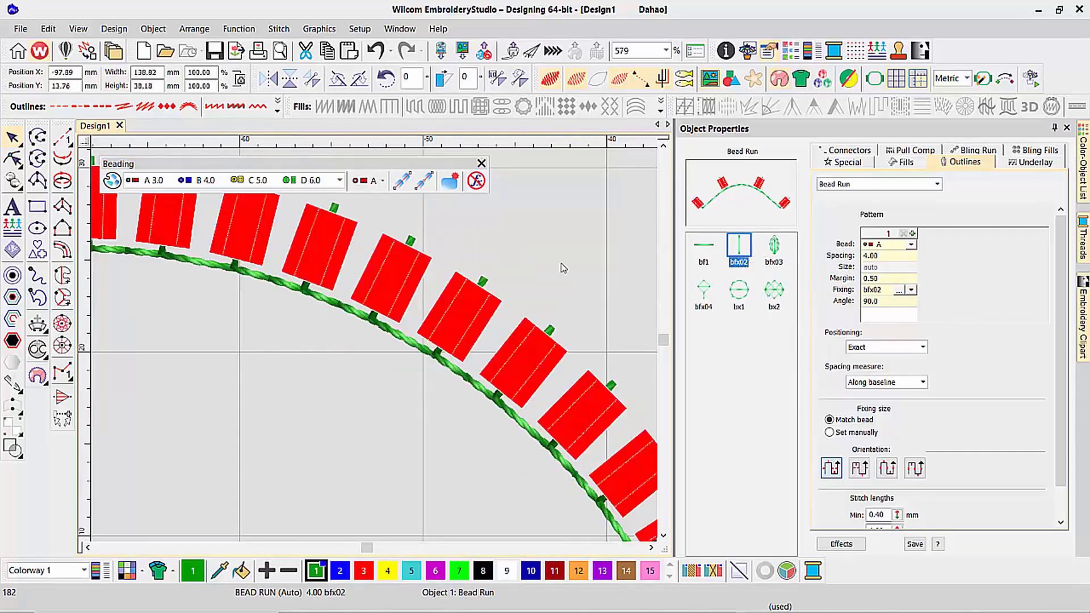
key("0")
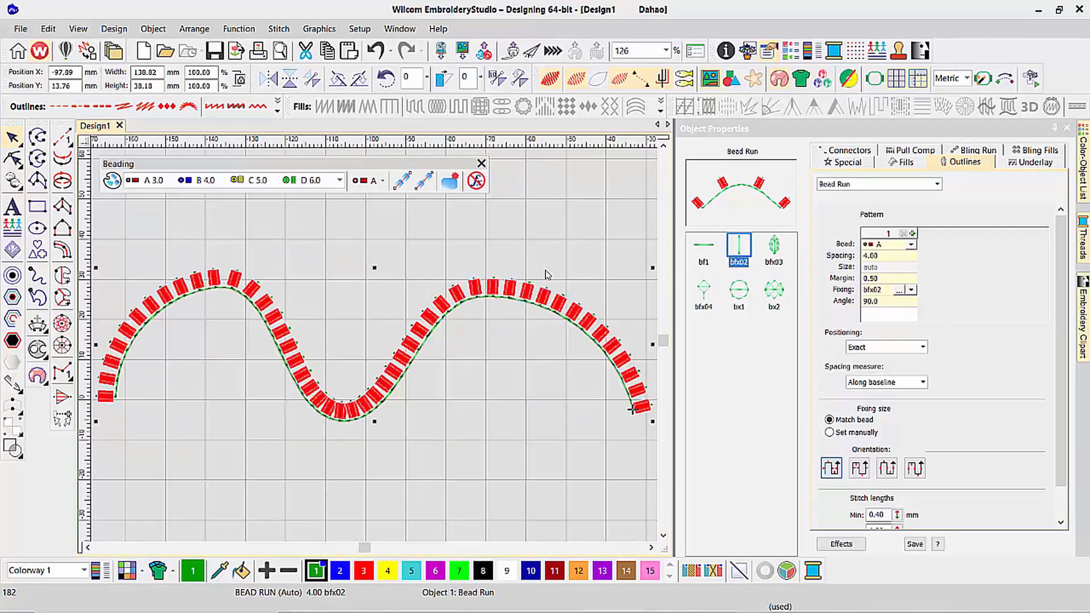
key("b")
left_click_drag(261, 265, 125, 422)
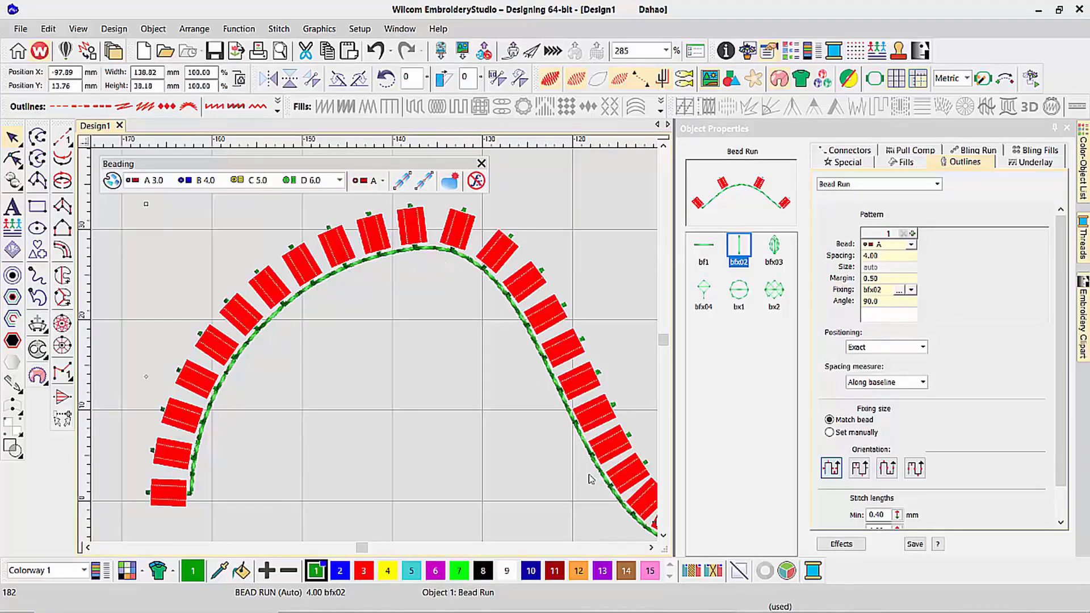
left_click(651, 549)
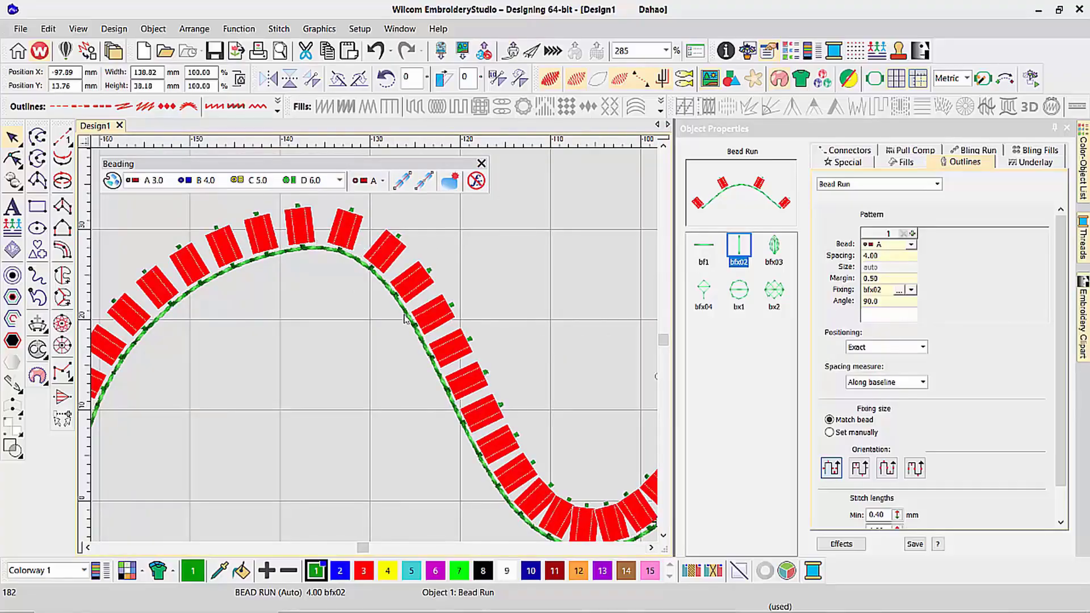
left_click(651, 547)
left_click(662, 535)
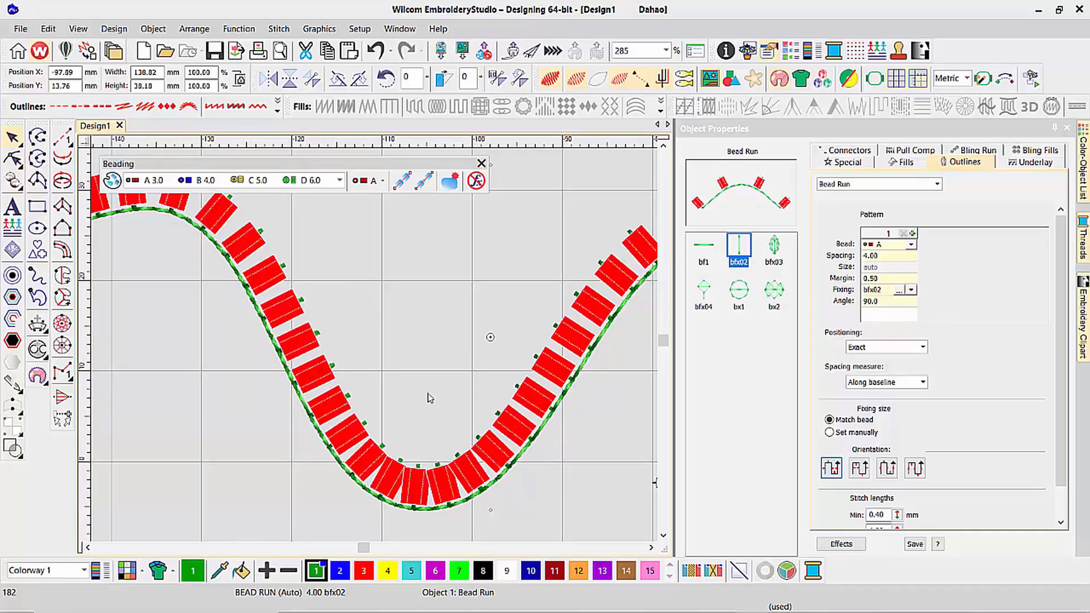
scroll(367, 375, "down", 1)
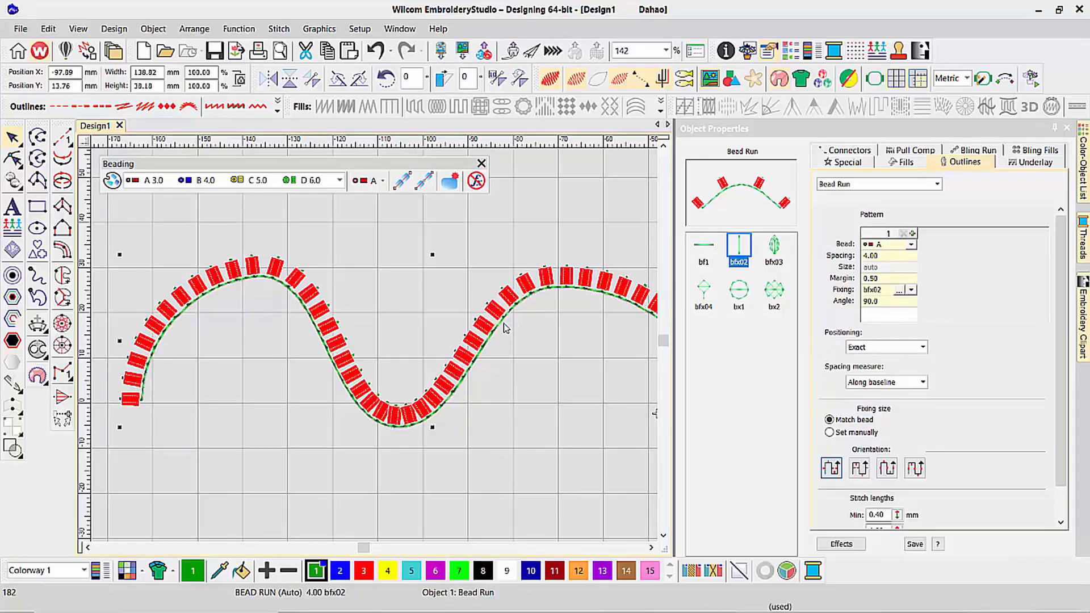
- Measure bead spacing Between shapes and set it to 1.00
left_click(869, 383)
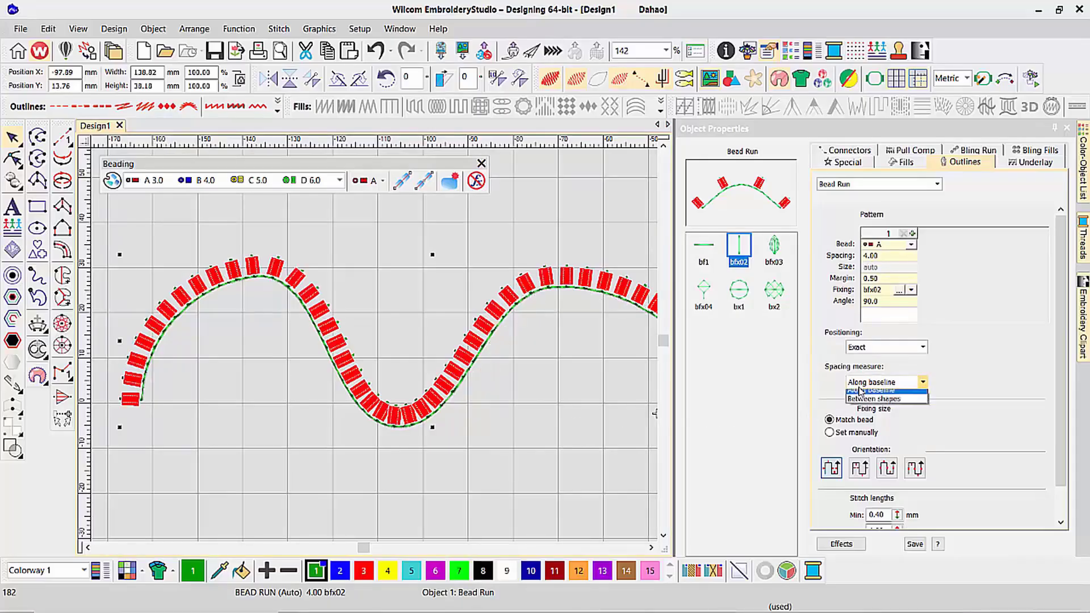
left_click(883, 404)
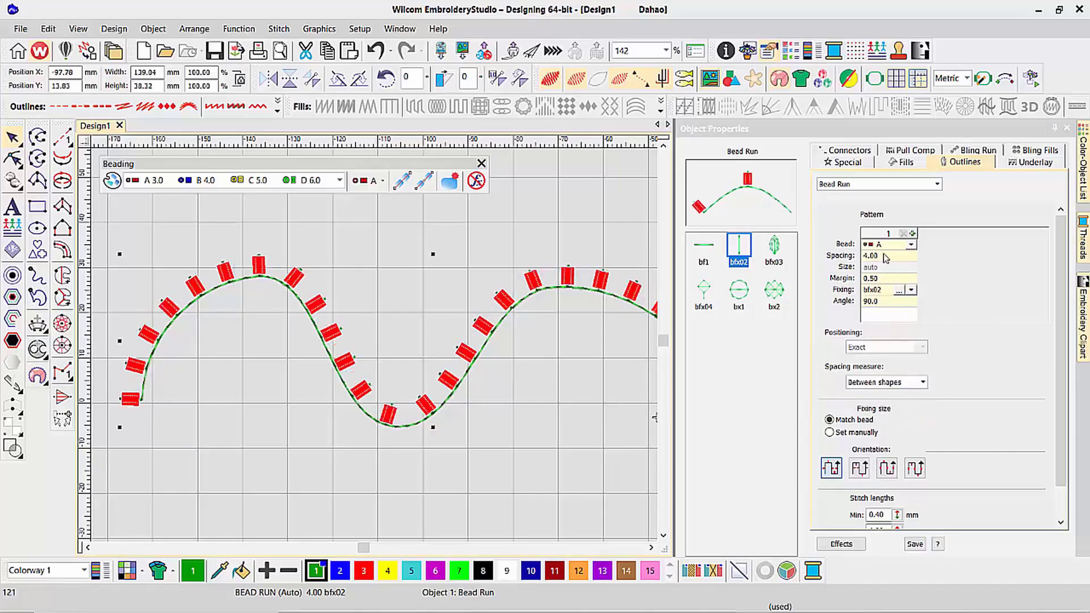
left_click_drag(887, 256, 796, 250)
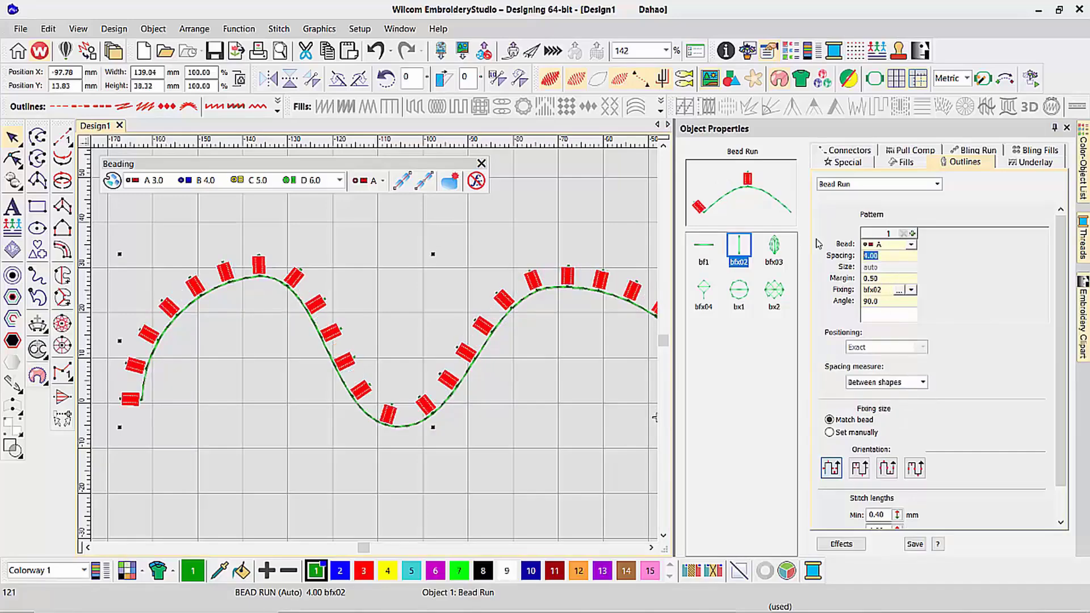
type("1")
key("Return")
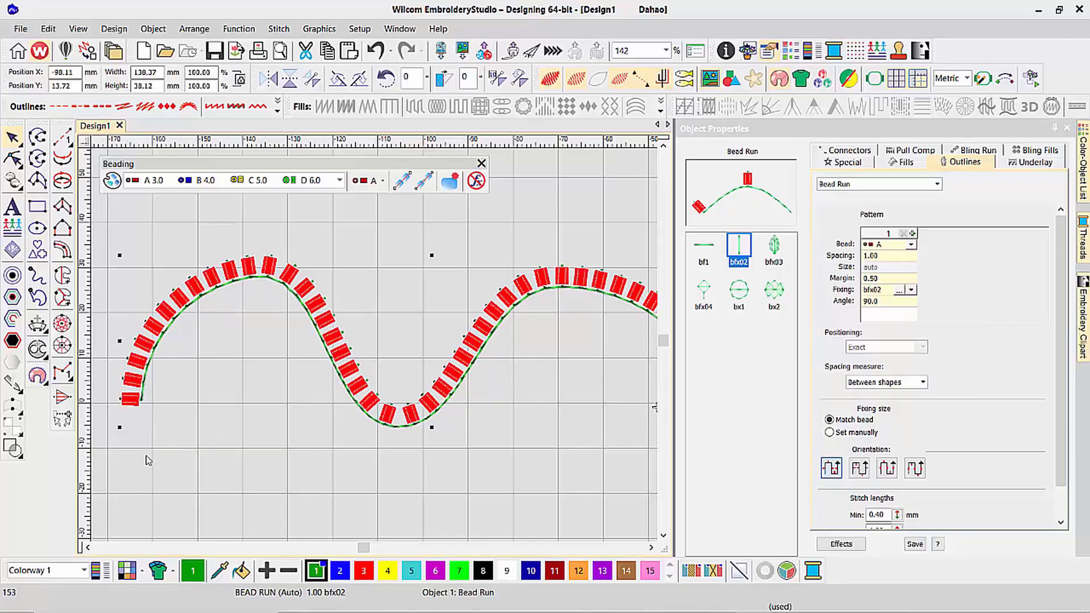
- Zoom into the curve's left end and pan along the arc to check the 1.00 spacing
key("b")
left_click_drag(105, 462, 252, 281)
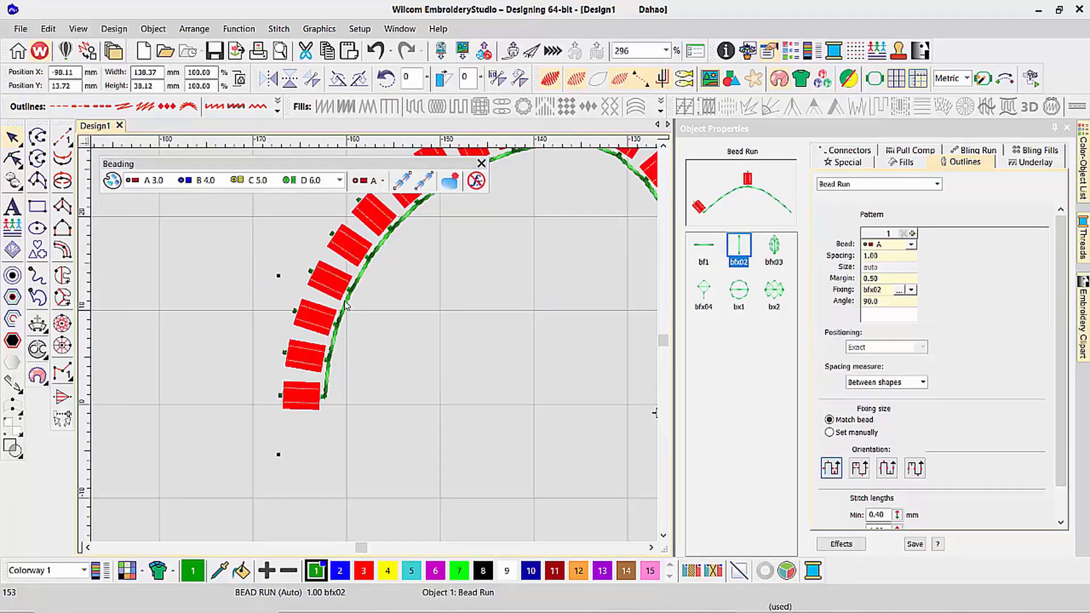
left_click_drag(343, 303, 342, 307)
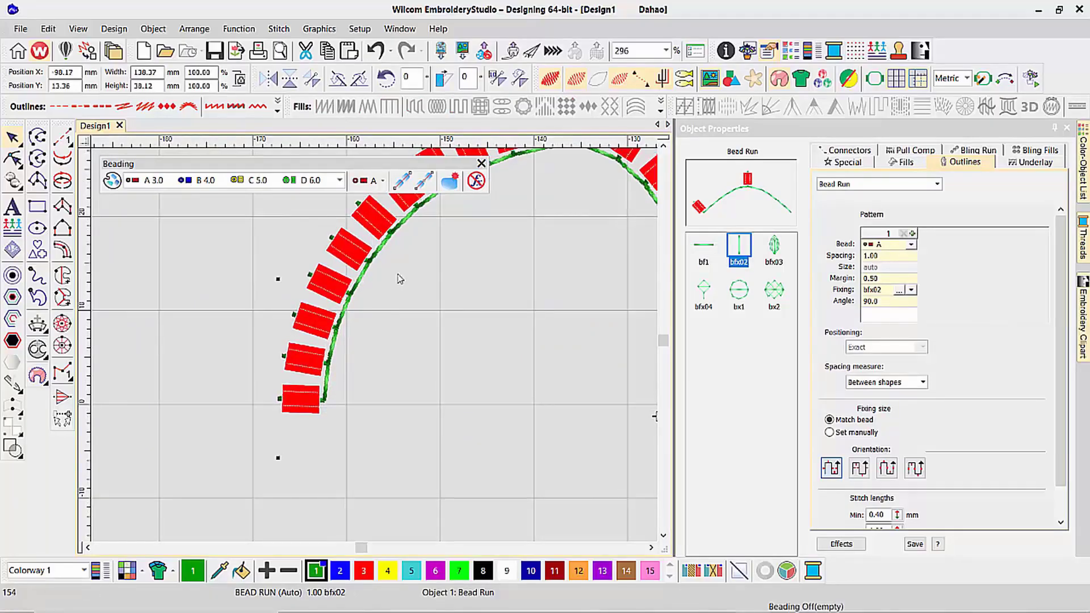
left_click(663, 146)
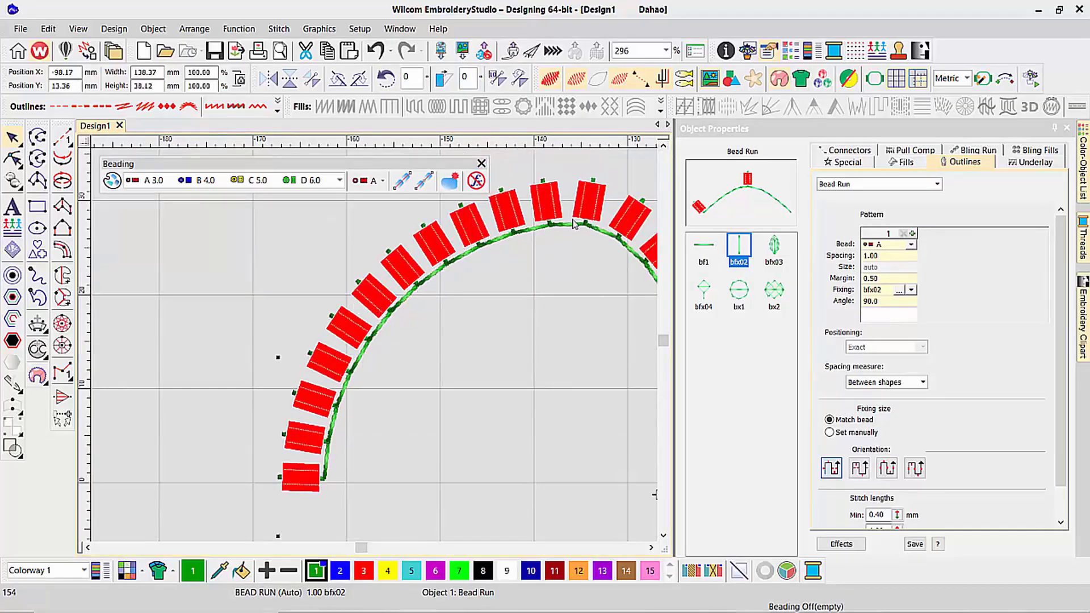
left_click(652, 548)
left_click(651, 548)
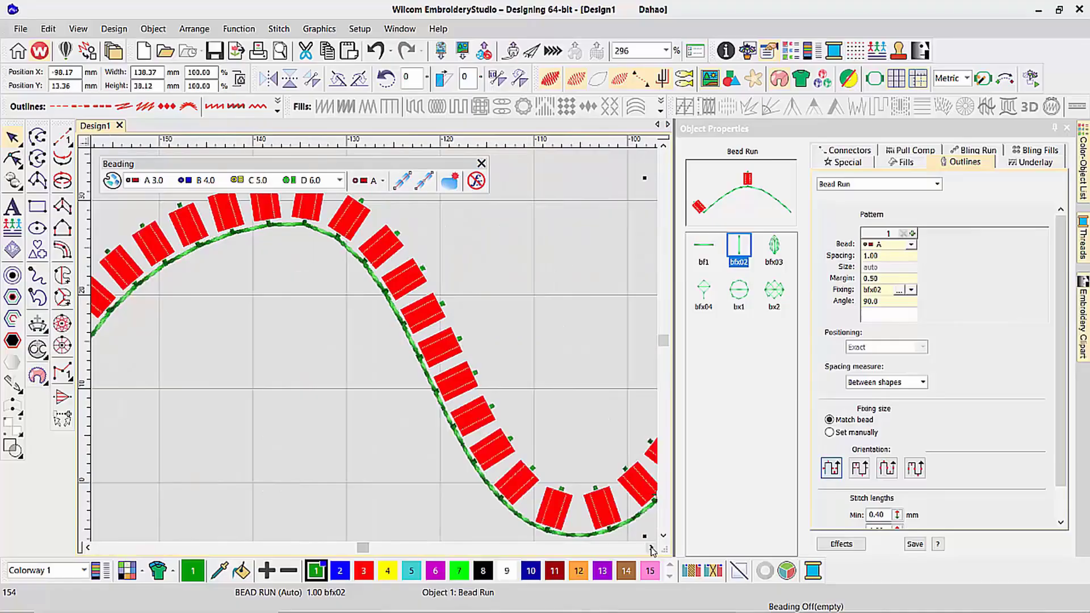
left_click(651, 548)
left_click(663, 536)
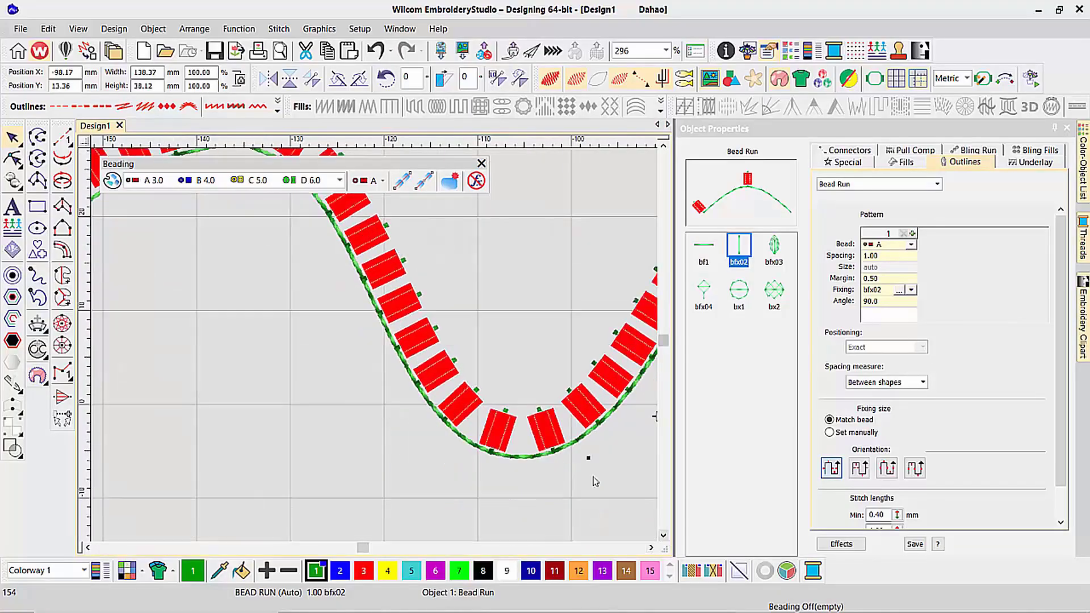
left_click(664, 145)
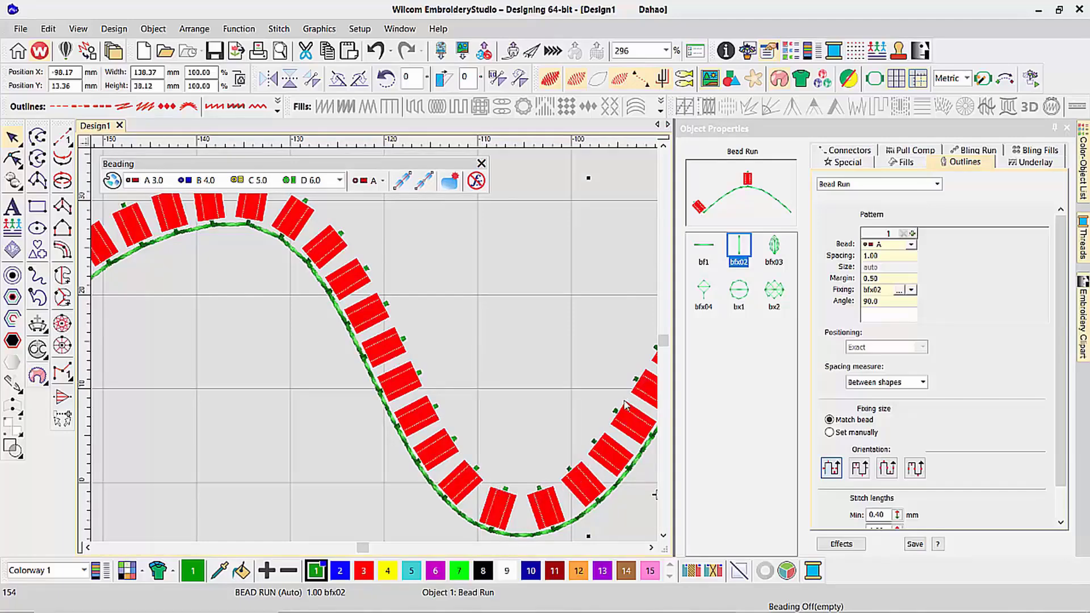
key("shift+z")
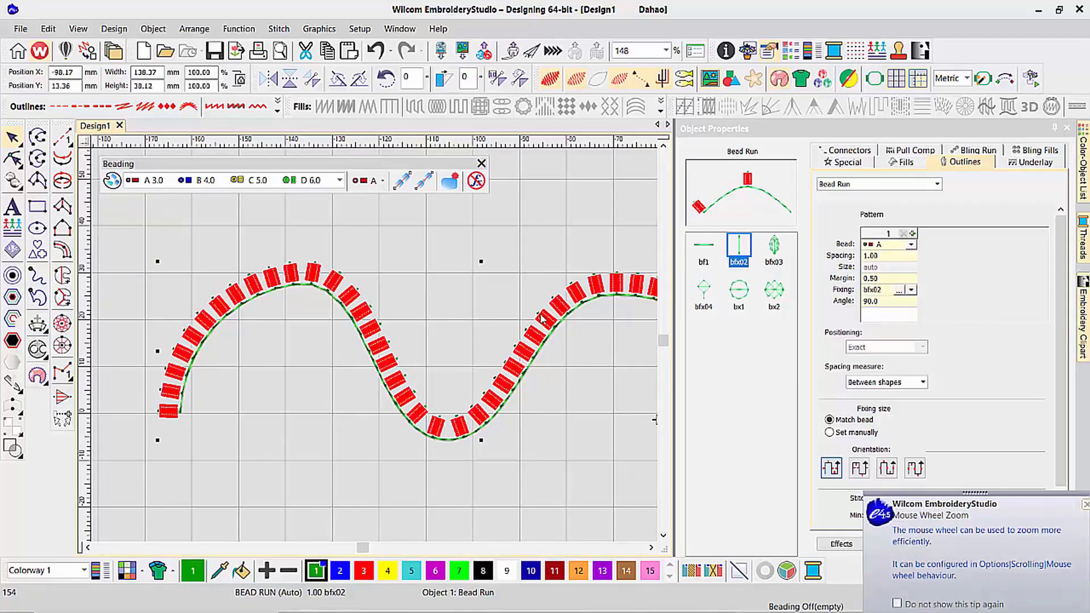
- Add three pattern slots after bead A, set to beads B, C and D
key("b")
left_click_drag(316, 227, 499, 389)
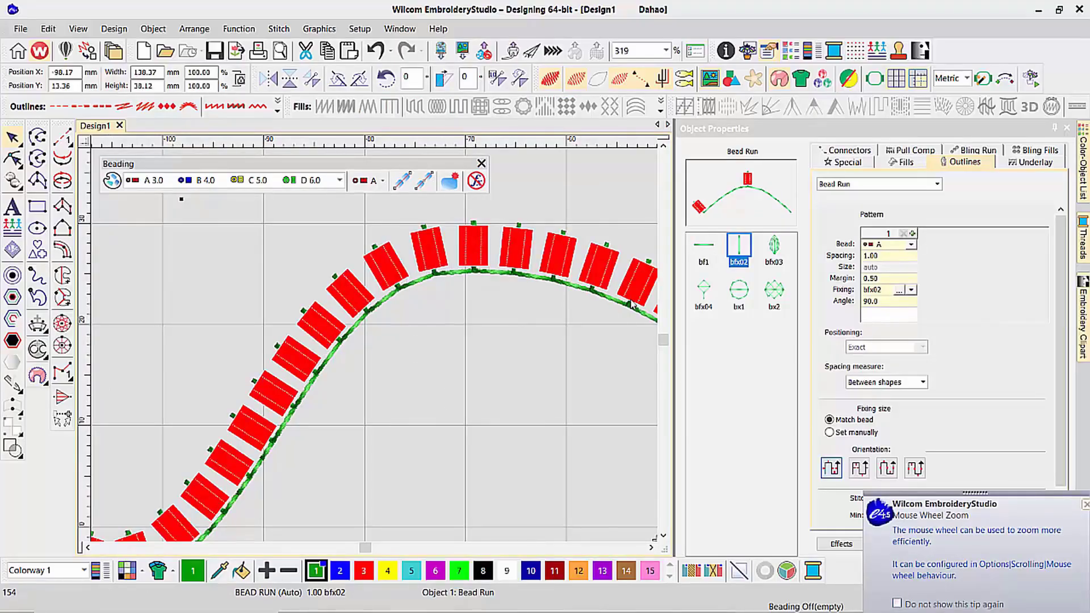
key("0")
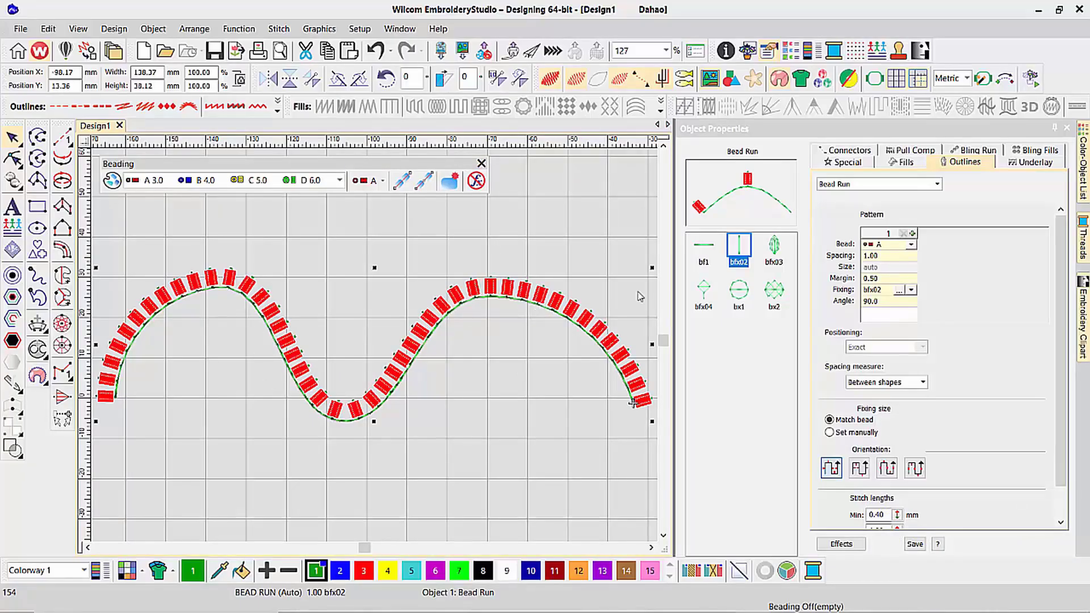
left_click(913, 234)
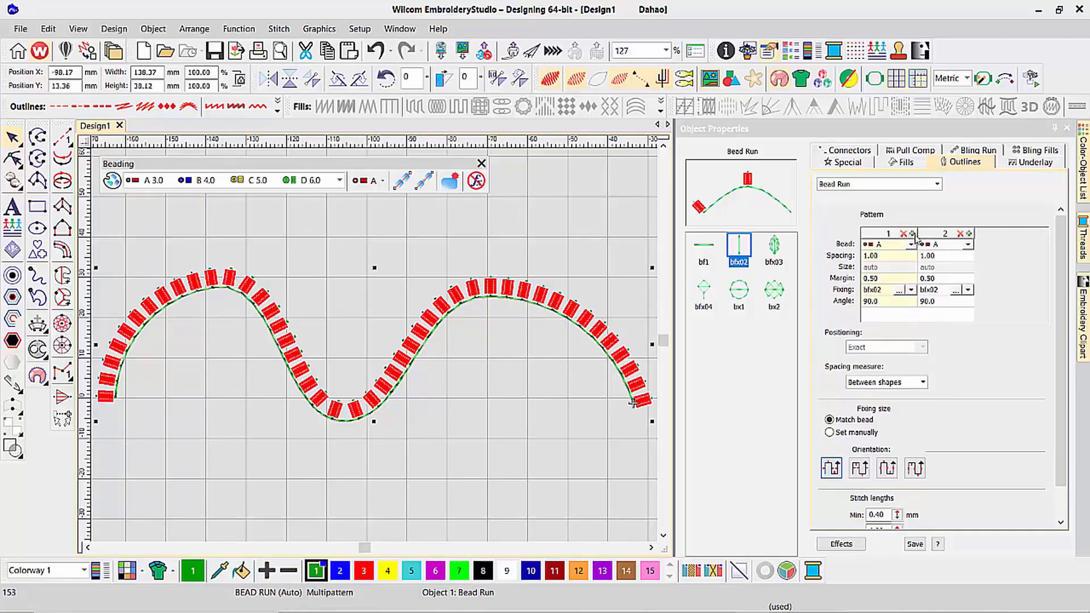
left_click(967, 244)
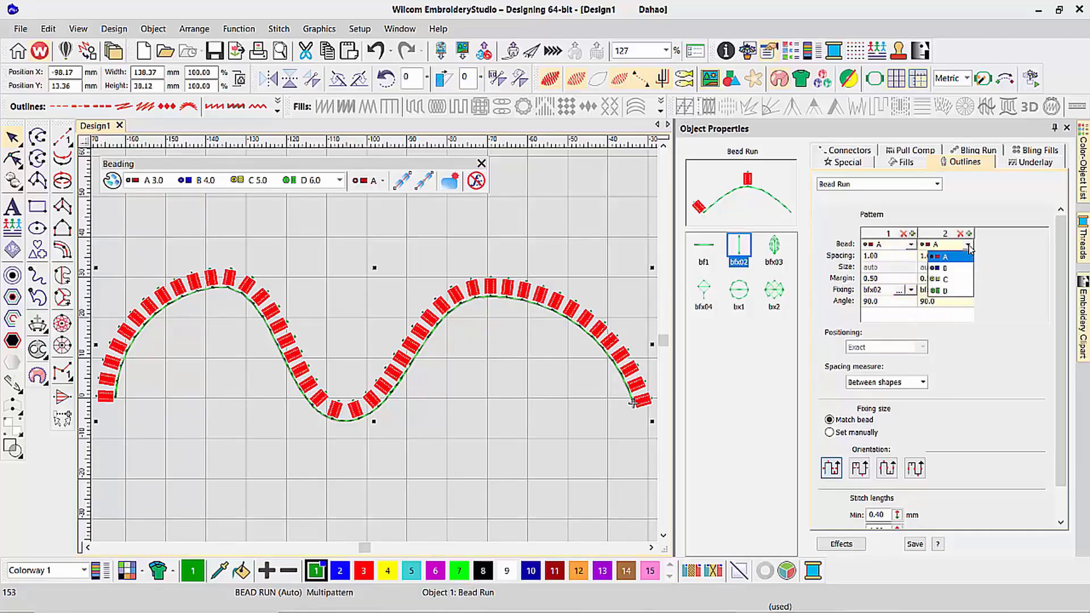
left_click(939, 269)
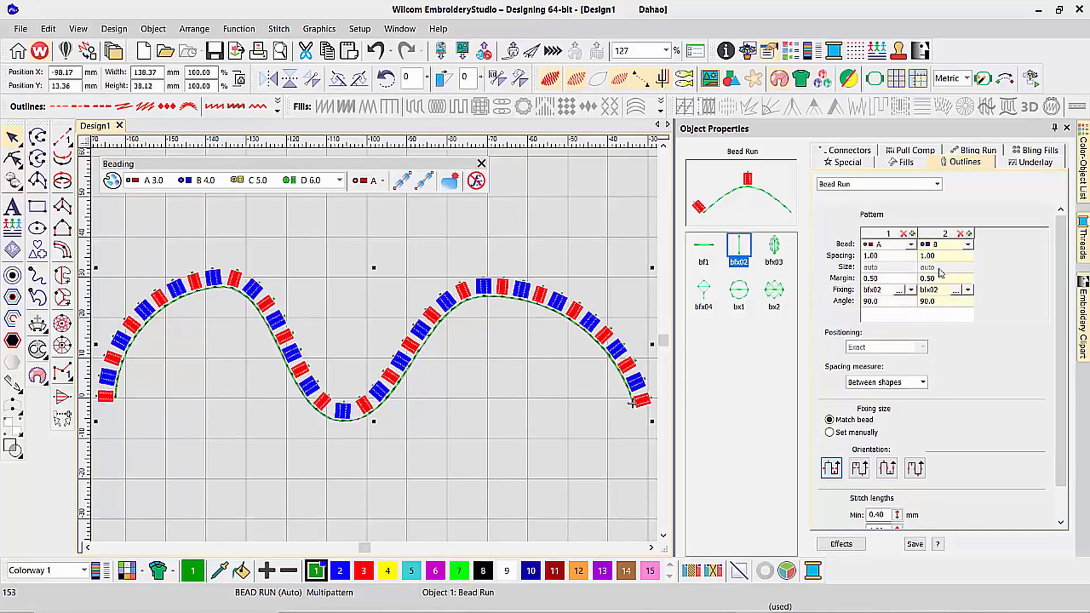
left_click(970, 234)
left_click(1025, 246)
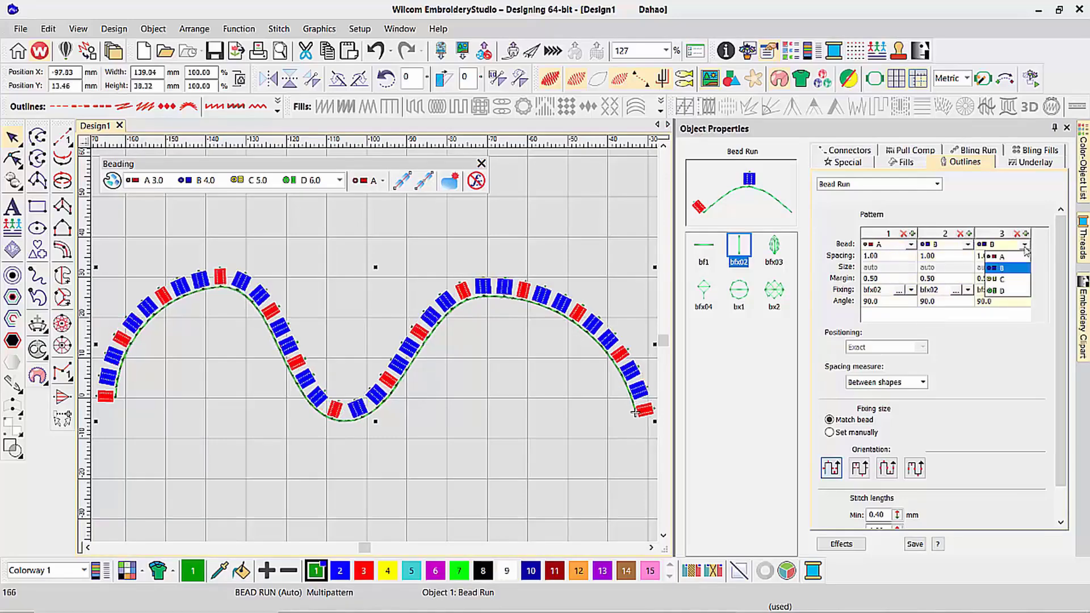
left_click(1003, 279)
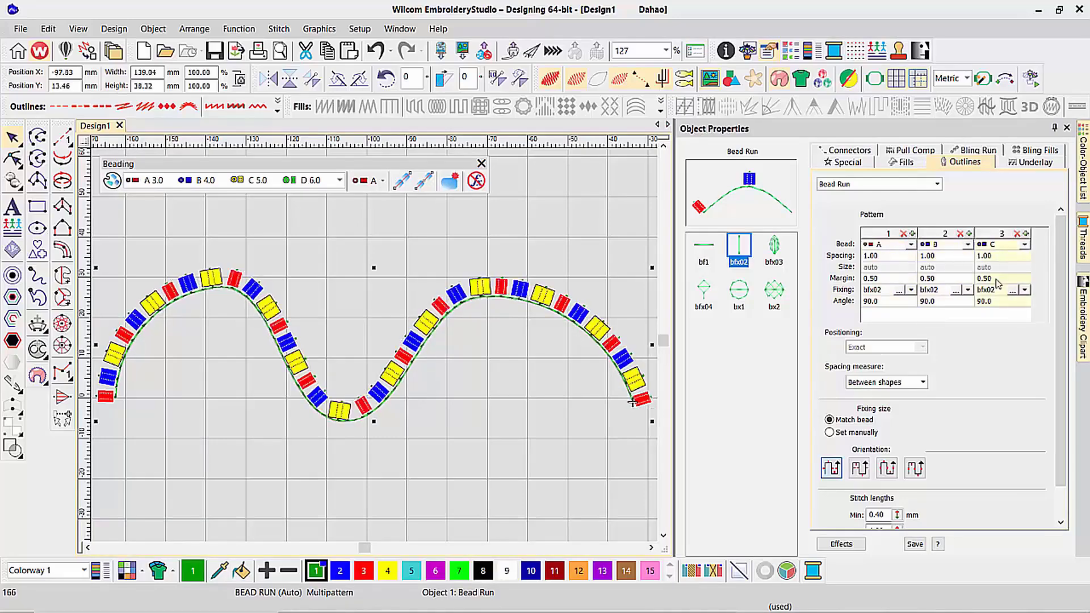
left_click(1026, 233)
left_click(1041, 244)
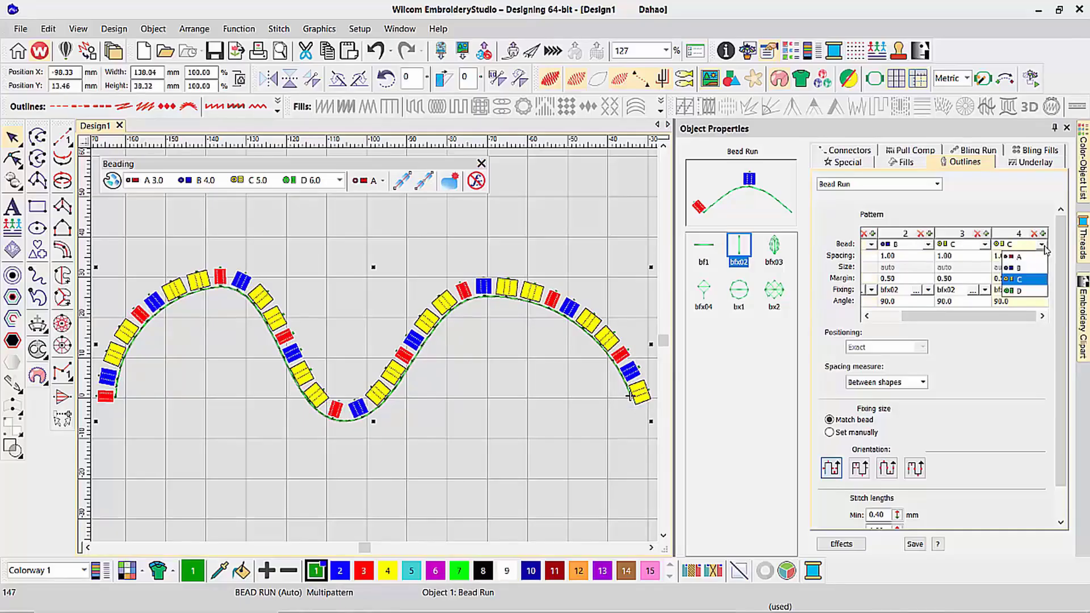
left_click(1016, 290)
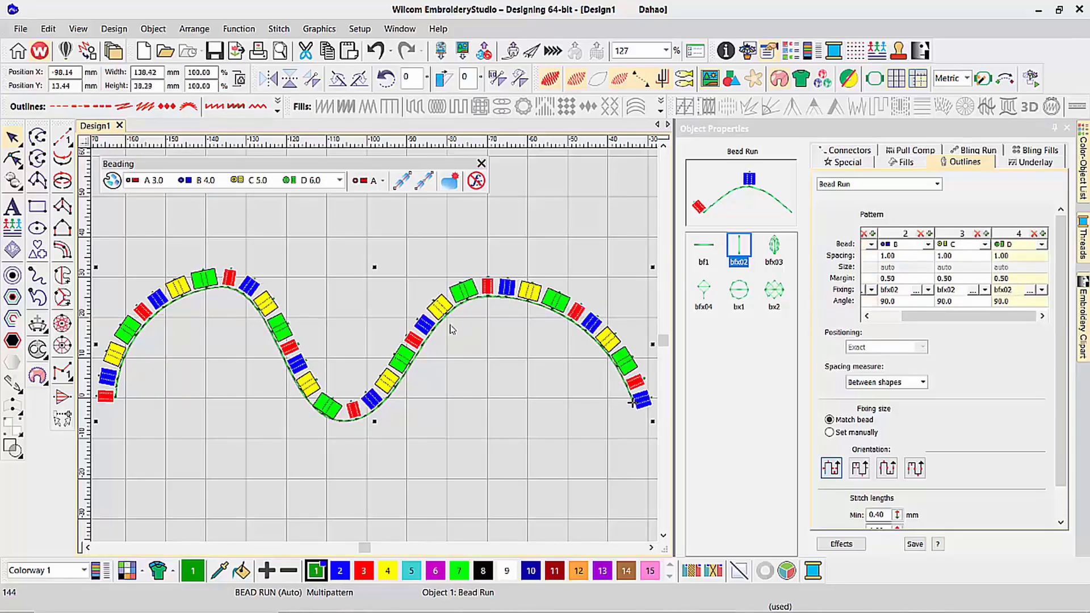
- Assign fixings bx1 to A, bfx03 to B and bfx04 to C in the pattern grid
key("z")
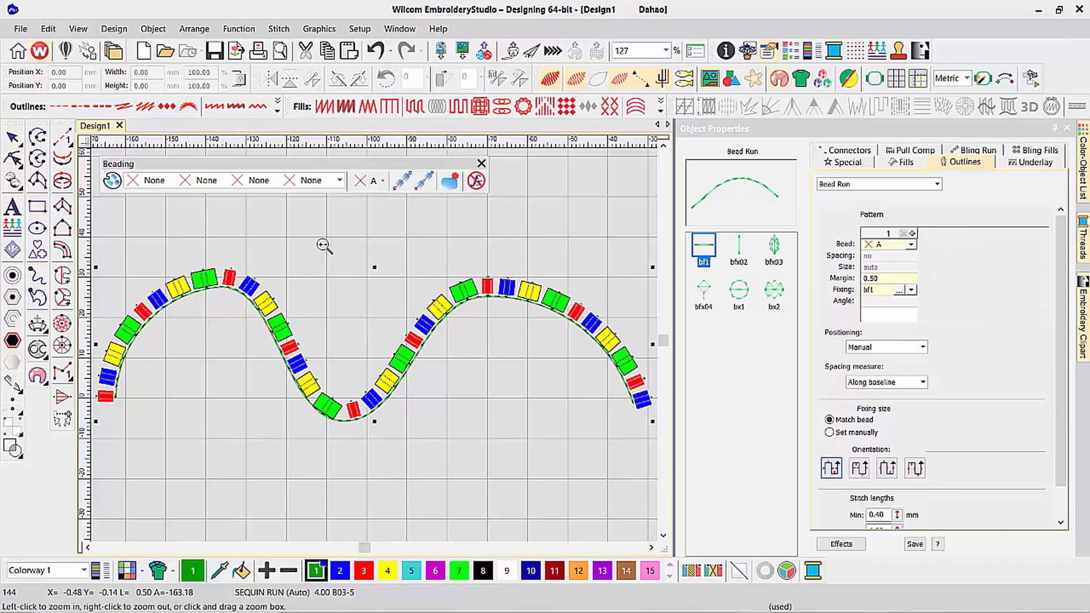
left_click_drag(324, 246, 210, 414)
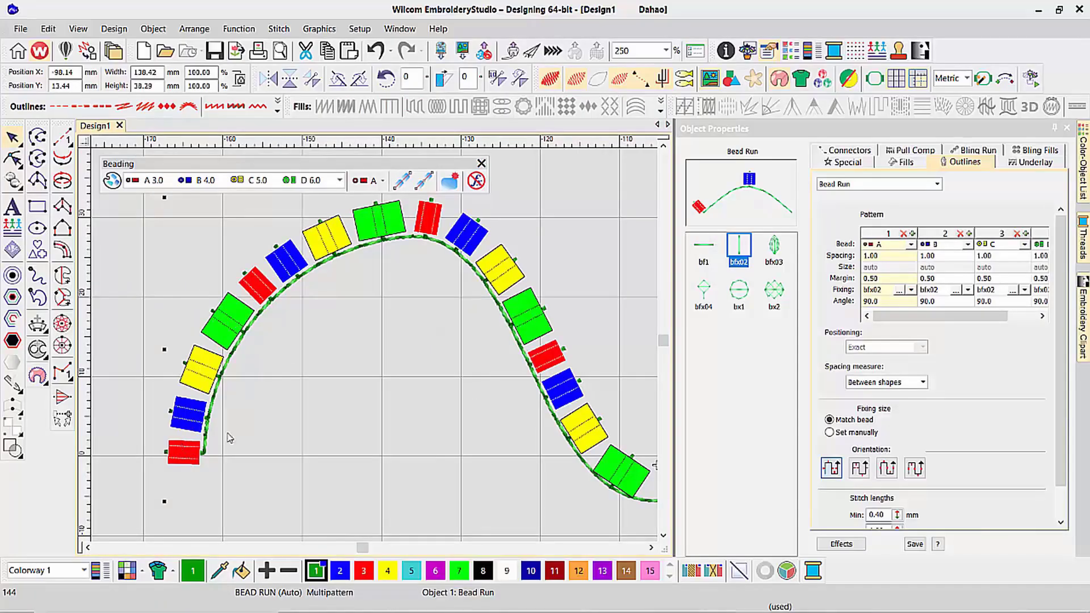
left_click(910, 291)
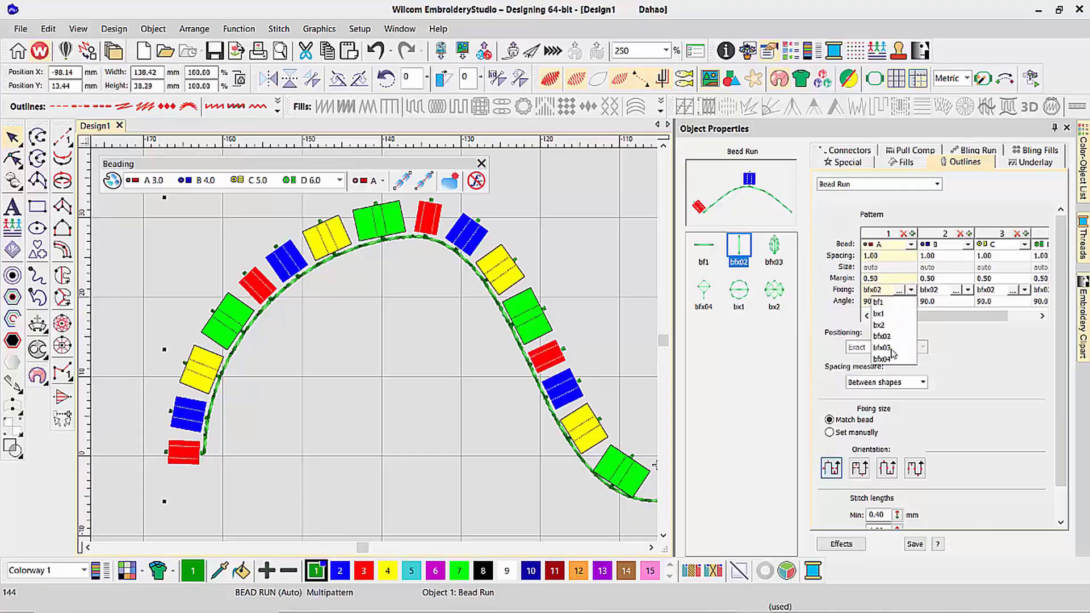
left_click(879, 313)
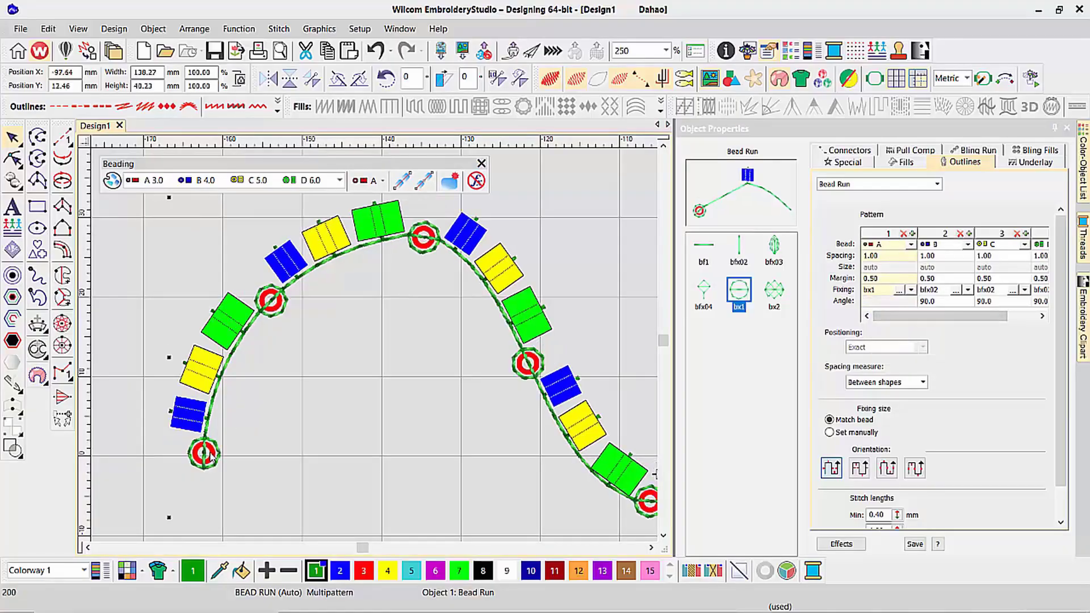
left_click(968, 290)
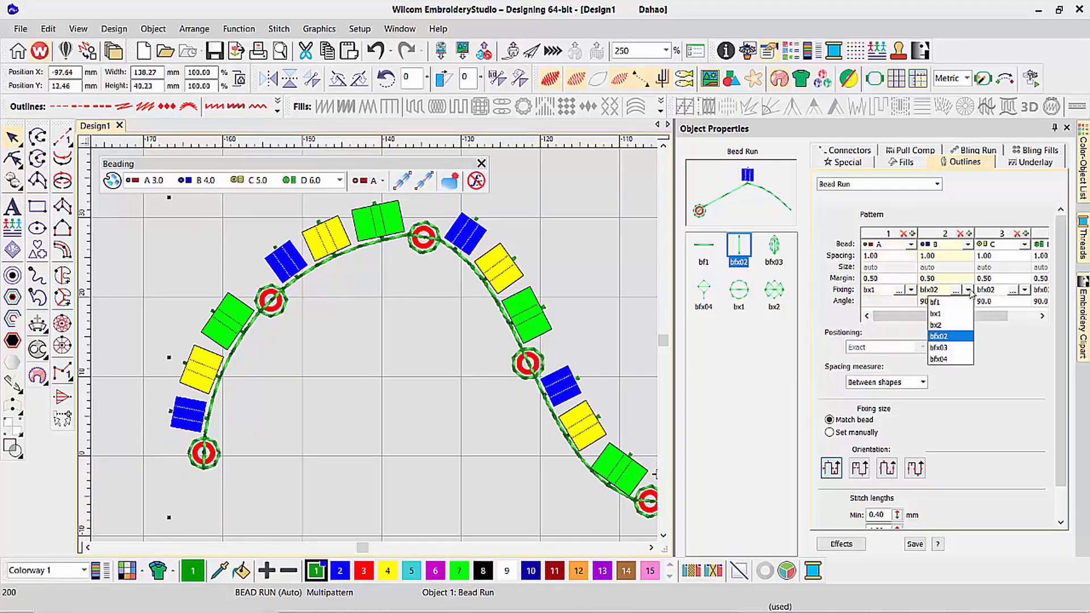
left_click(941, 348)
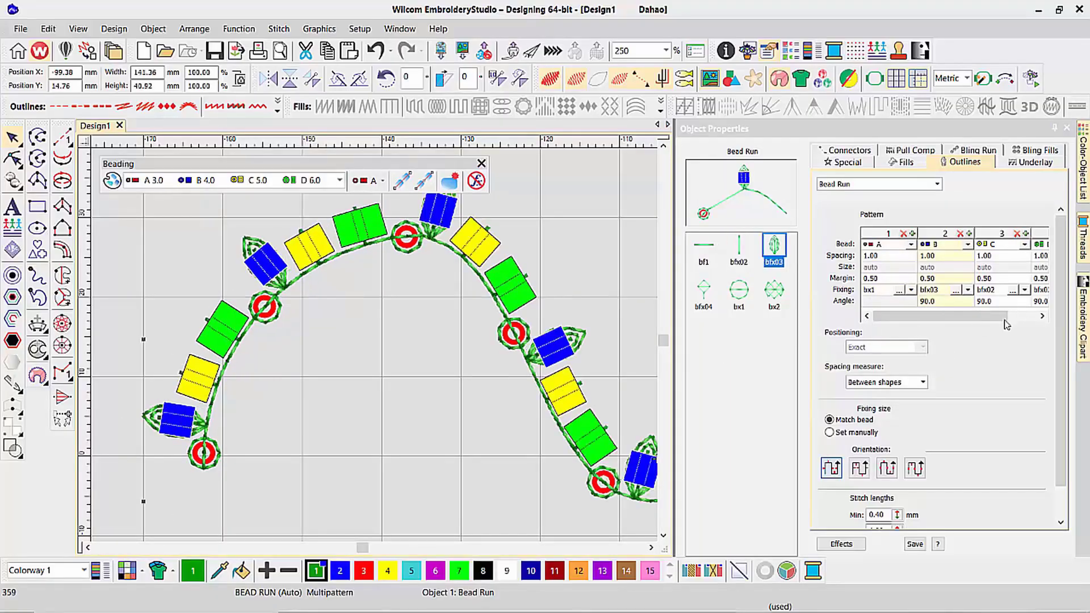
left_click(1026, 291)
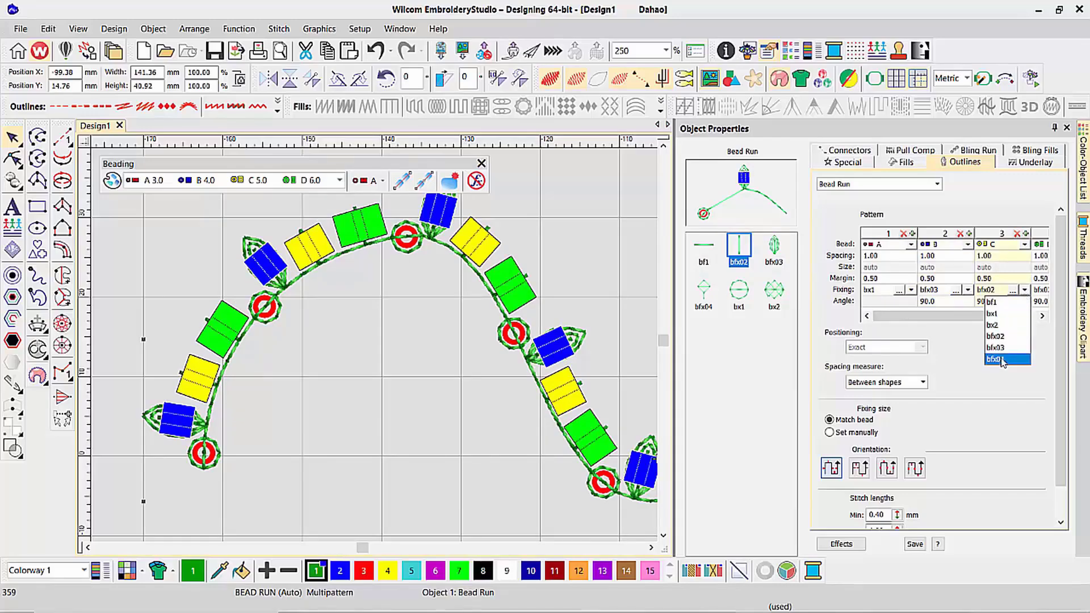
left_click(1002, 360)
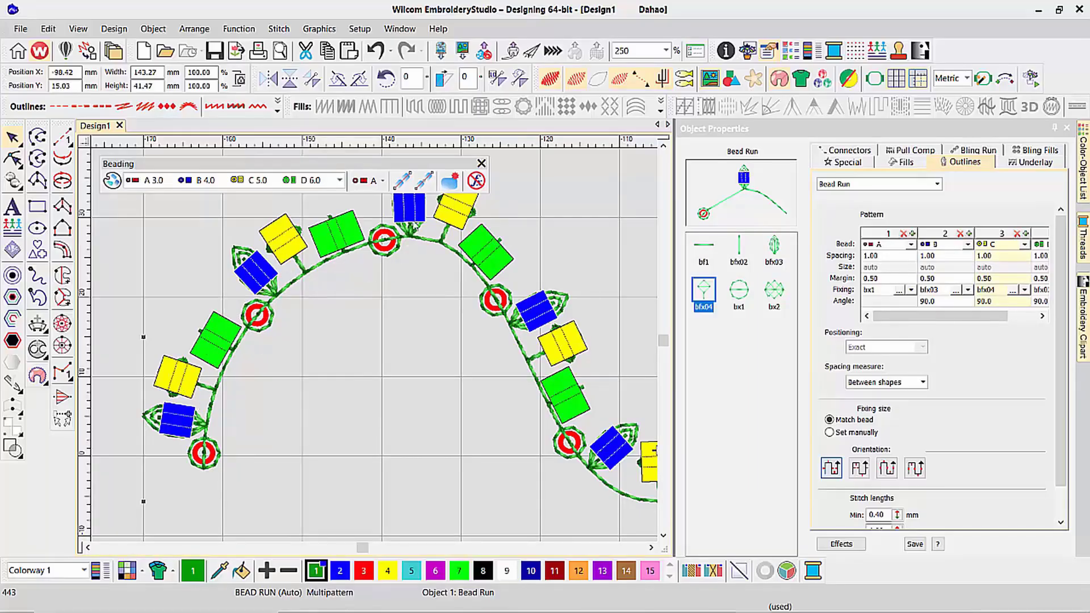
left_click(652, 548)
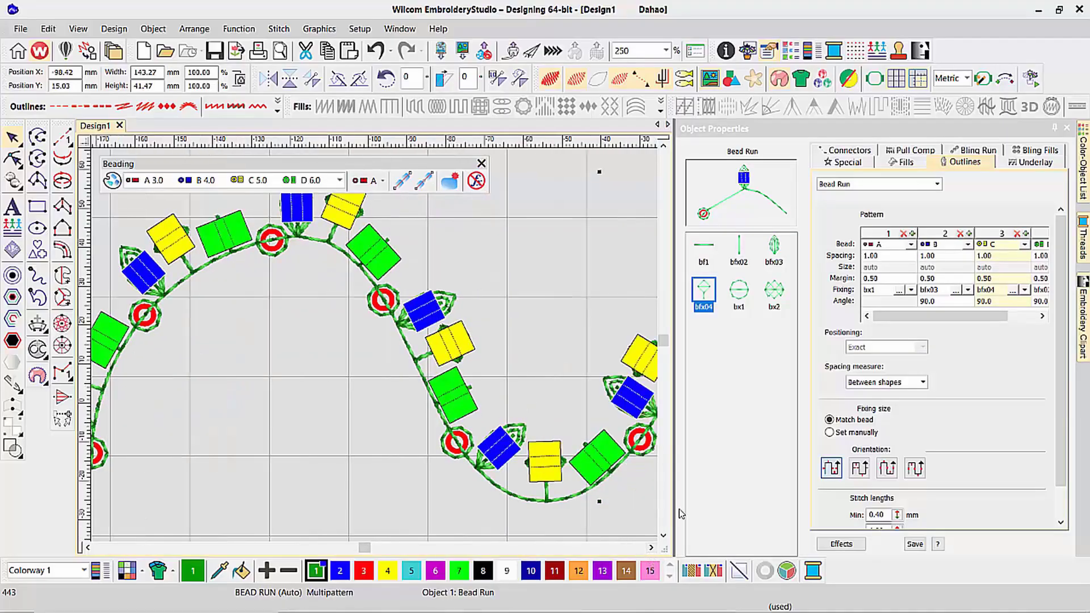
key("0")
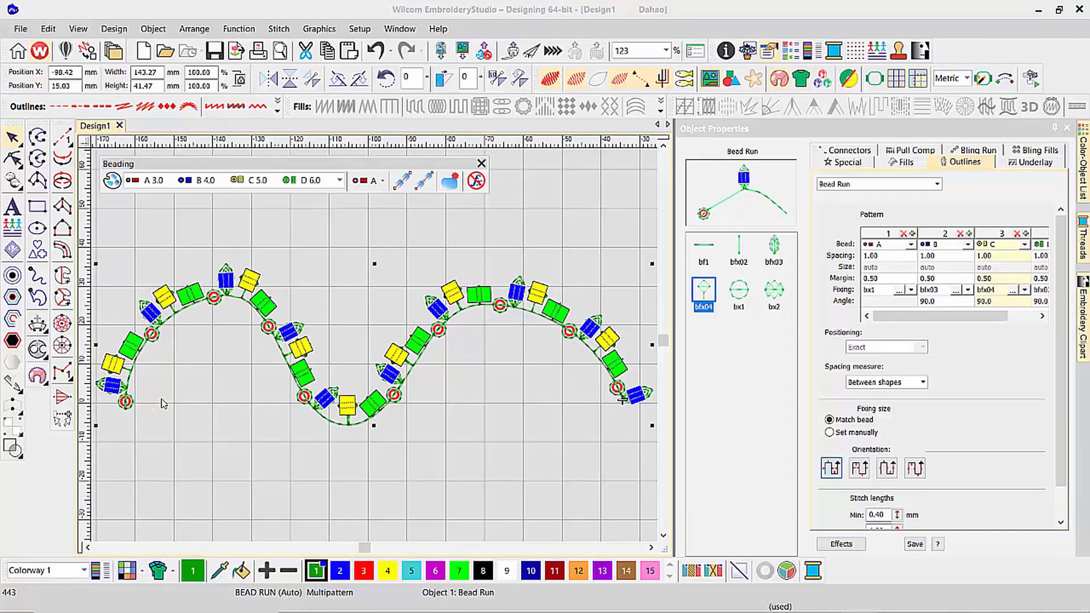
- Delete the wavy bead run and select the A 3.0 / B 4.0 / C 5.0 / D 6.0 bead set
key("Delete")
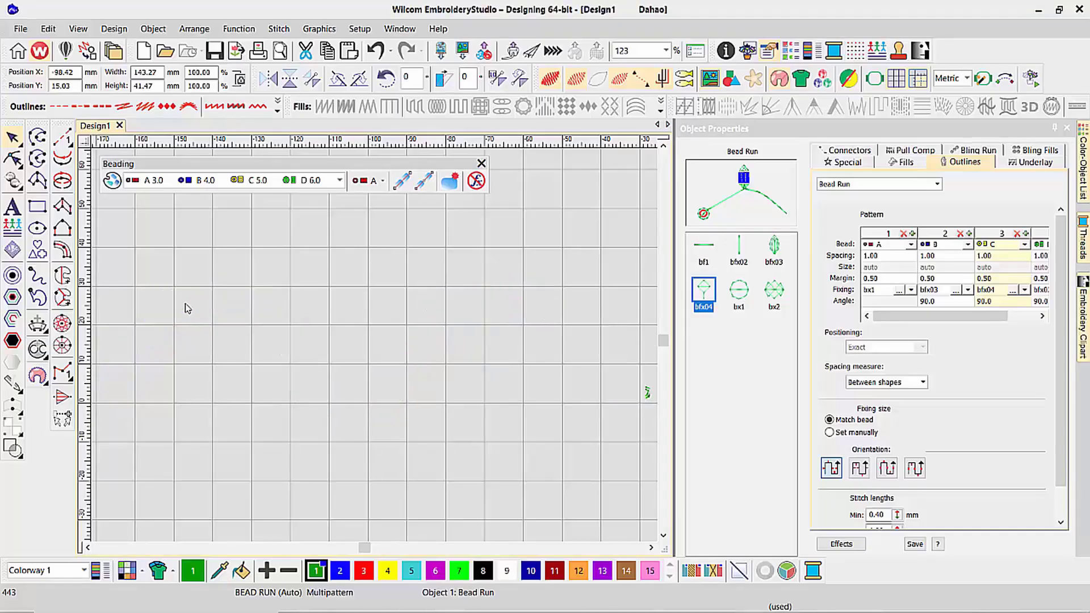
key("0")
left_click(340, 180)
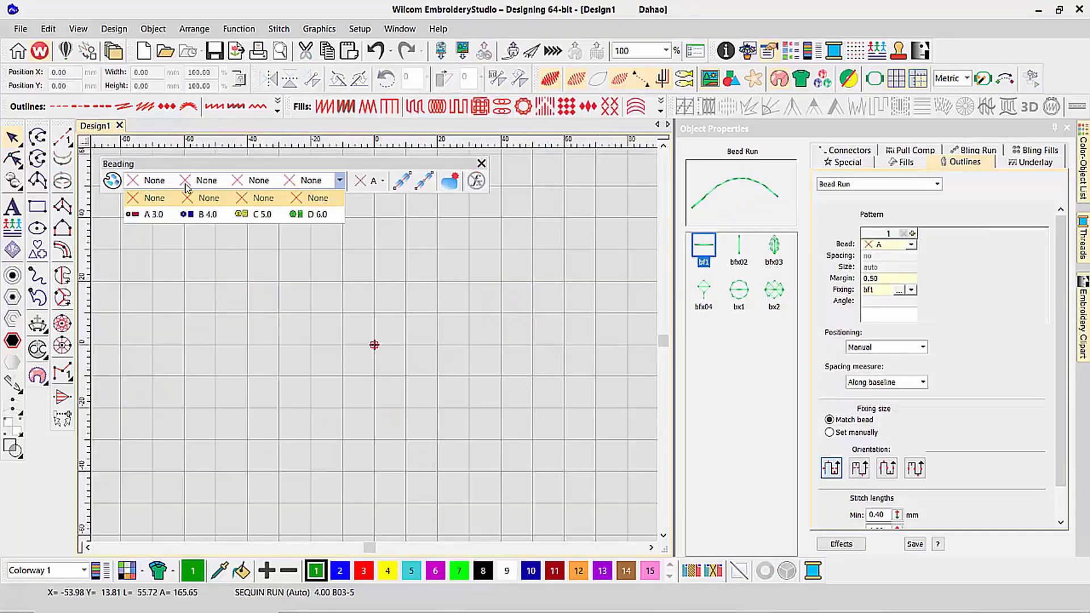
left_click(164, 212)
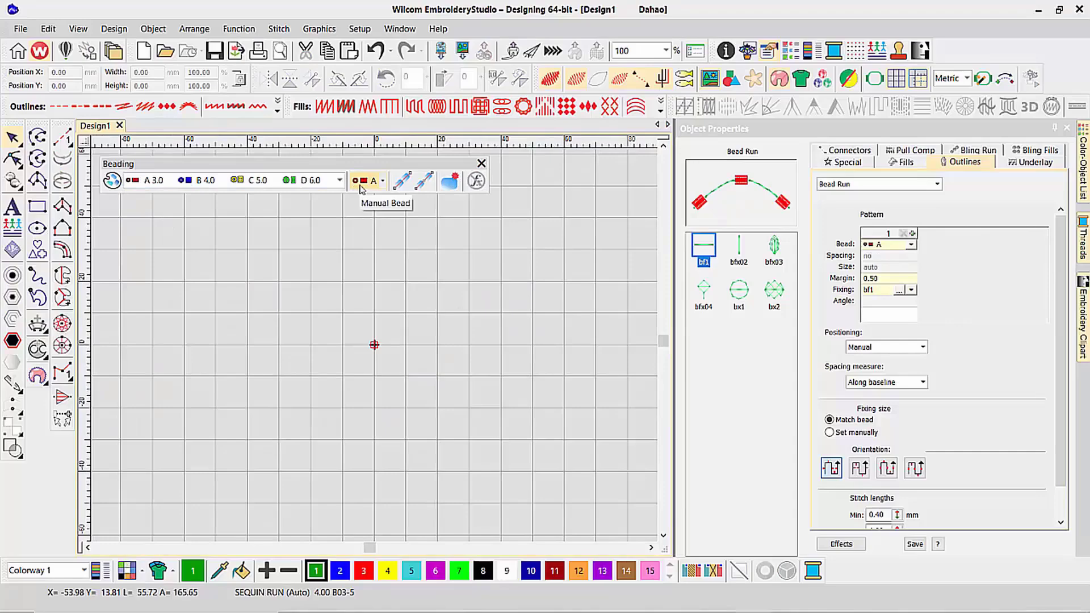
- Zoom in near the origin and start a manual green cord rightward with a first A bead
key("b")
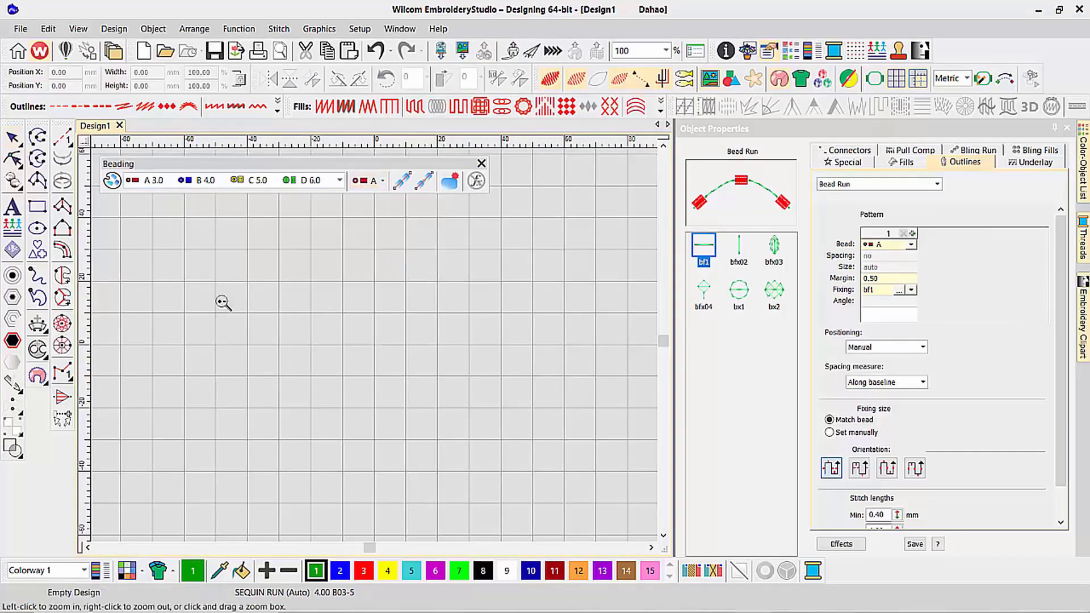
left_click_drag(222, 297, 469, 414)
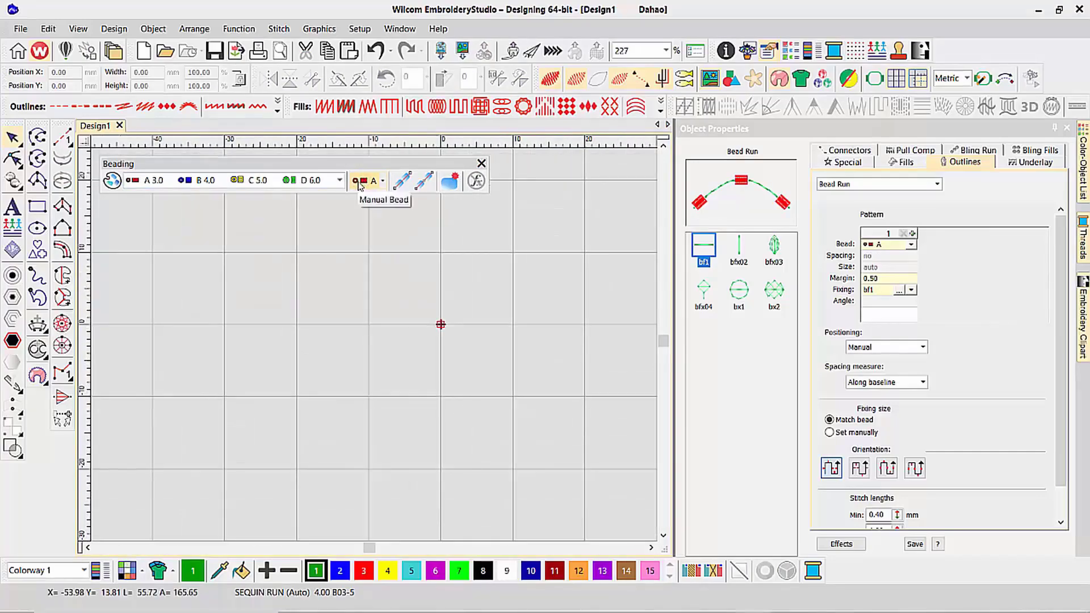
left_click(362, 180)
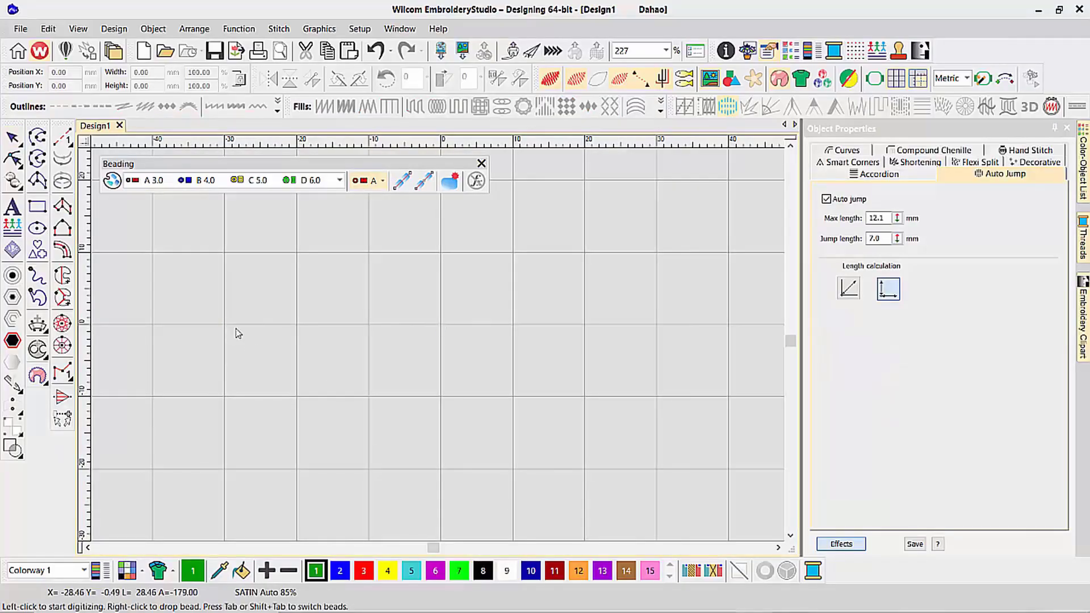
key("b")
left_click_drag(207, 300, 392, 375)
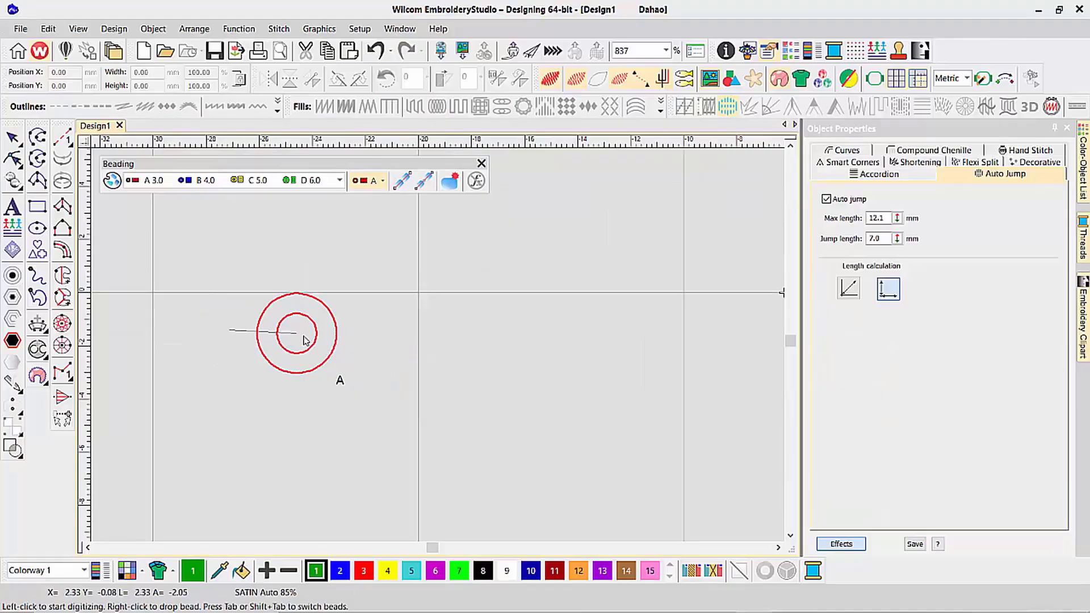
left_click(320, 338)
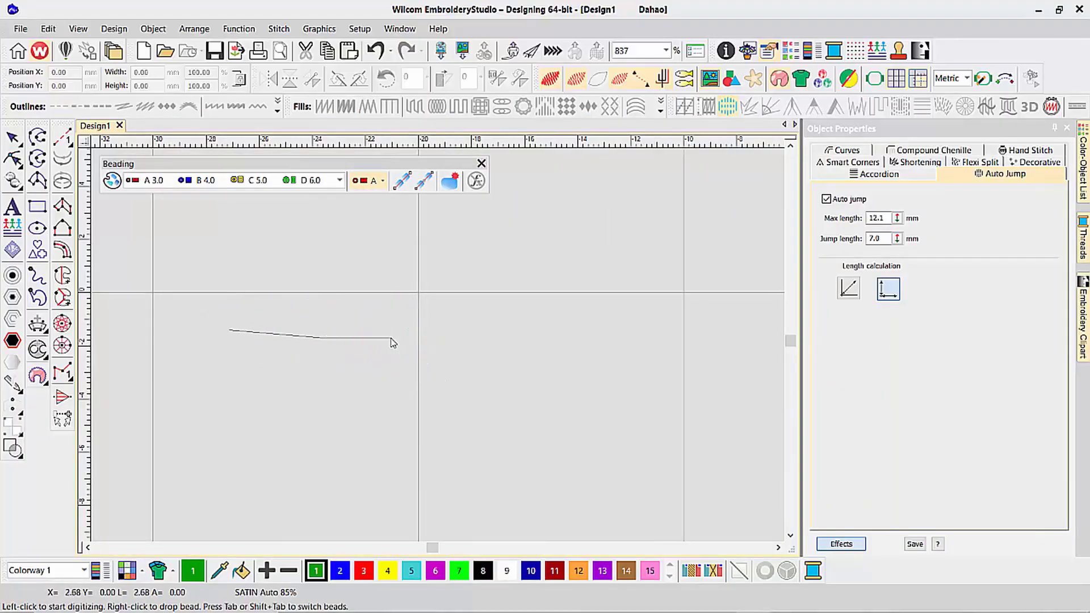
left_click(383, 338)
left_click(458, 336)
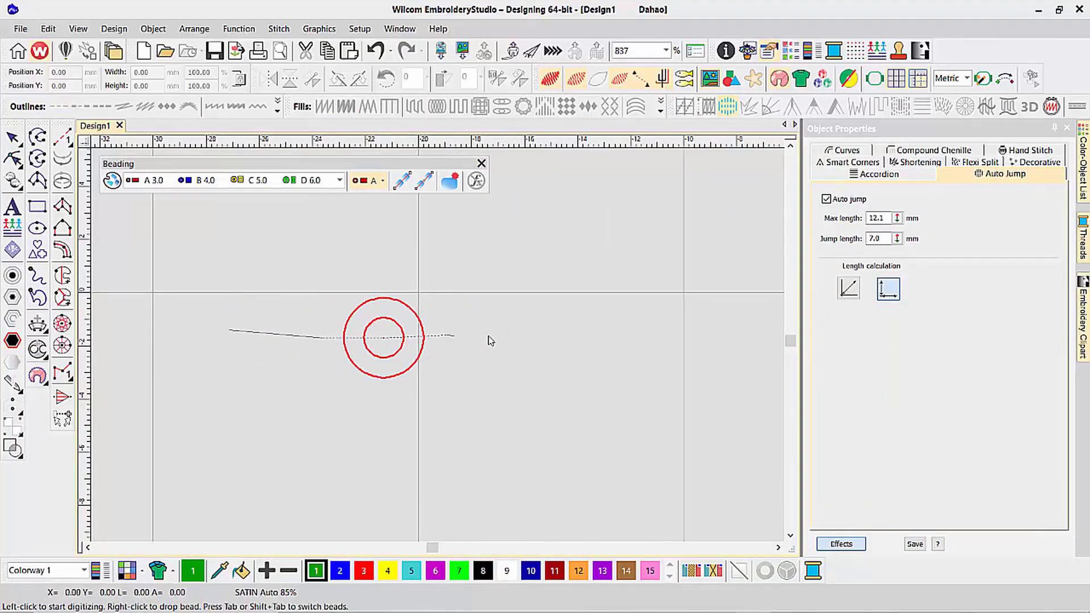
left_click(521, 332)
- Add a second A bead, bend the cord upward to a third A bead, and finish it
left_click(566, 330)
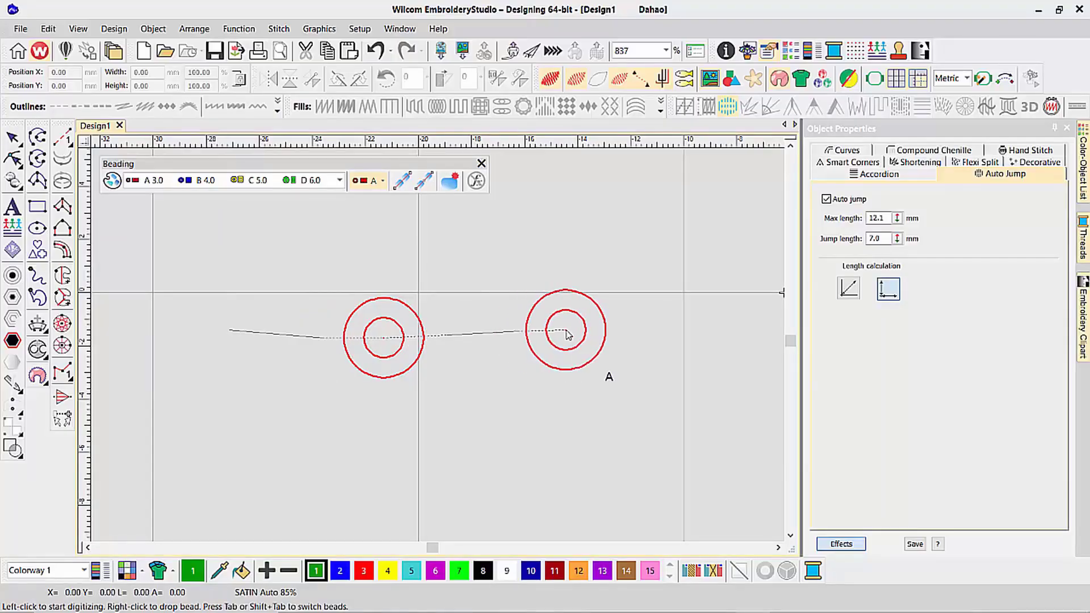
left_click(623, 325)
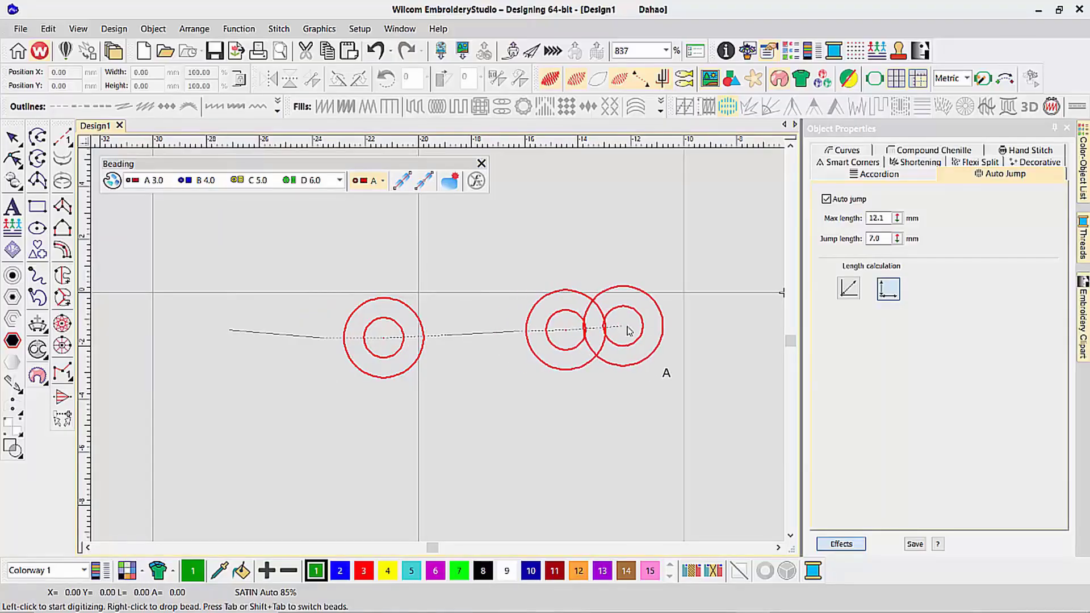
left_click(681, 279)
left_click(703, 238)
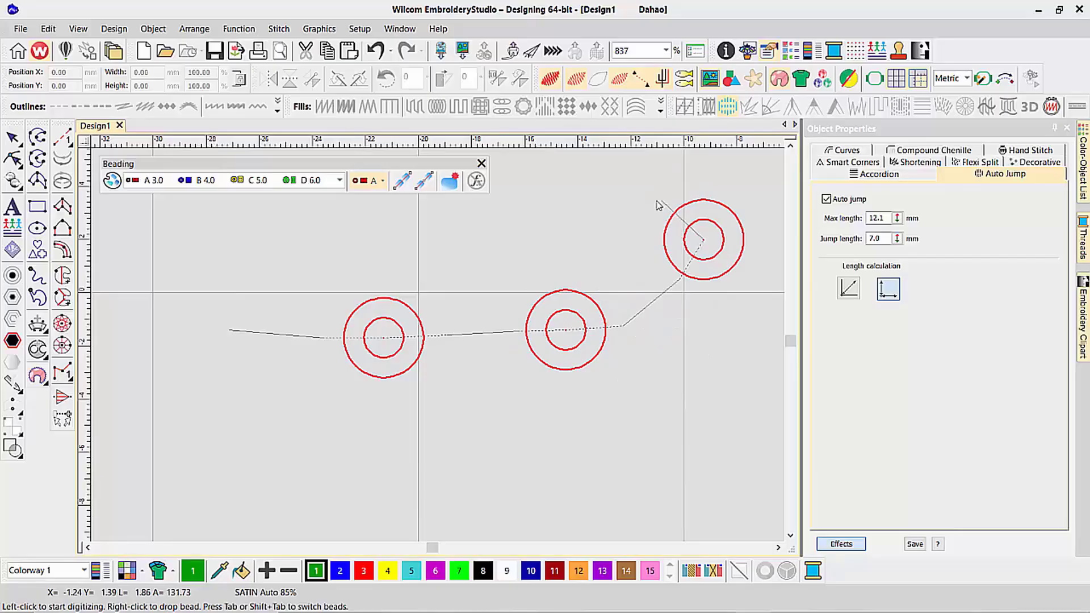
left_click(652, 208)
key("Return")
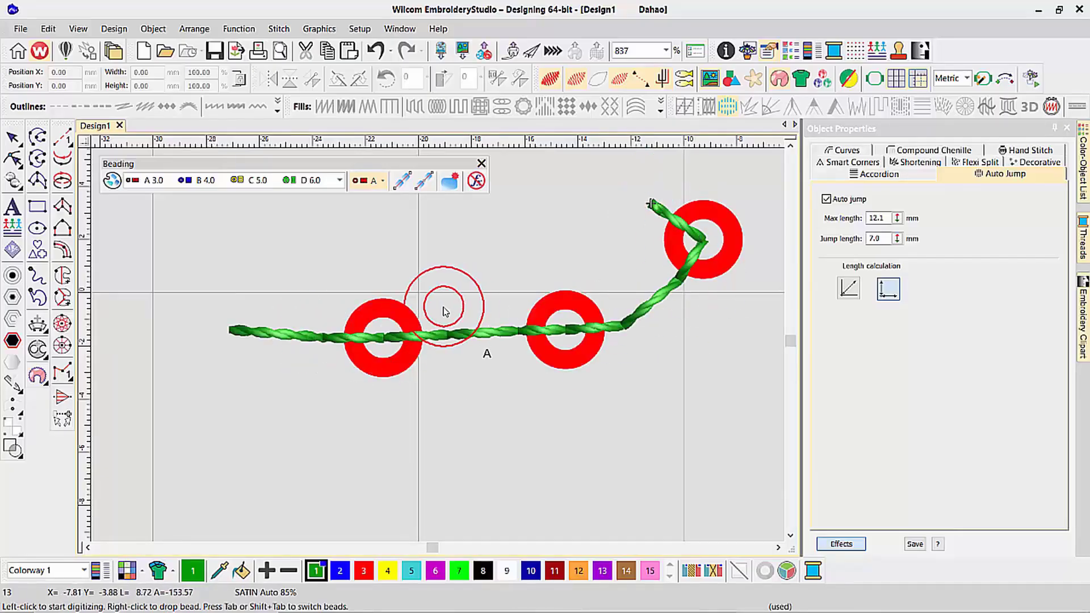
- Zoom out and finish a straight cord carrying a red block bead
scroll(443, 312, "down", 1)
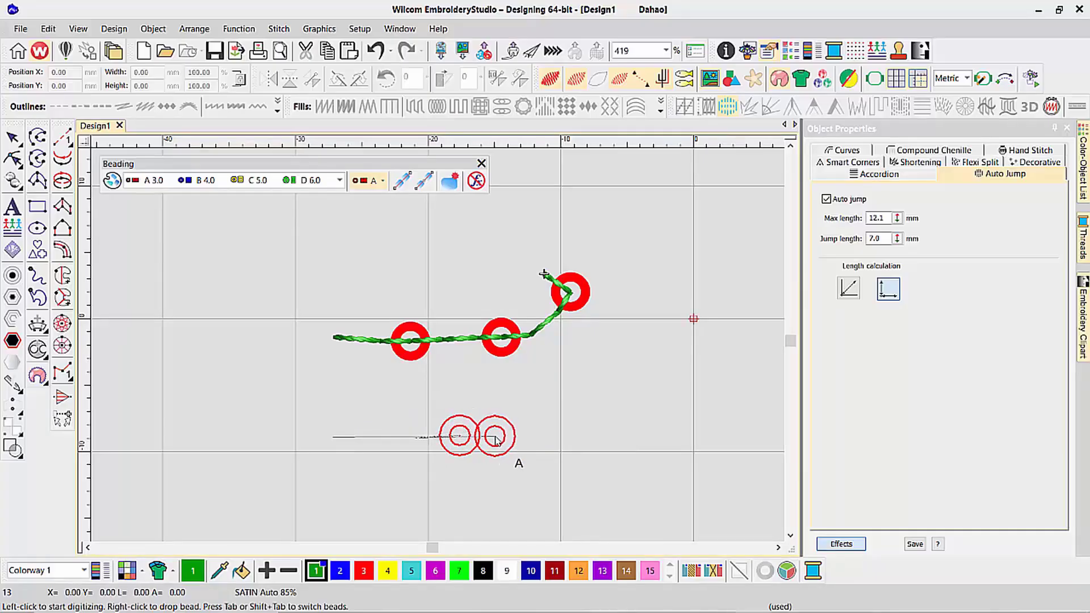
left_click(583, 440)
key("Return")
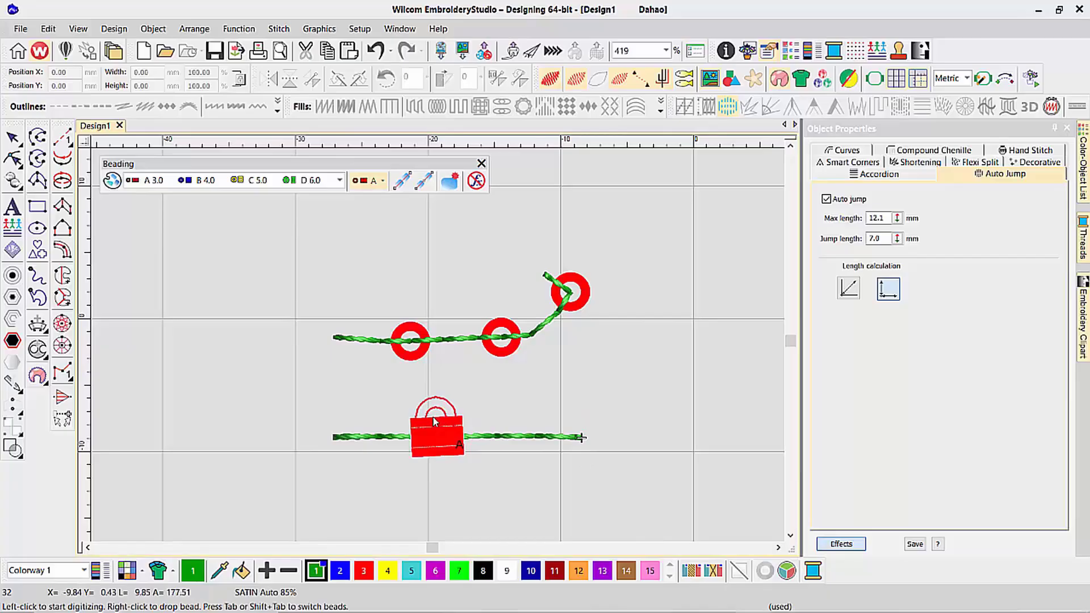
- Digitize another cord that loops upward at a red A bead, ending to the right
left_click(780, 548)
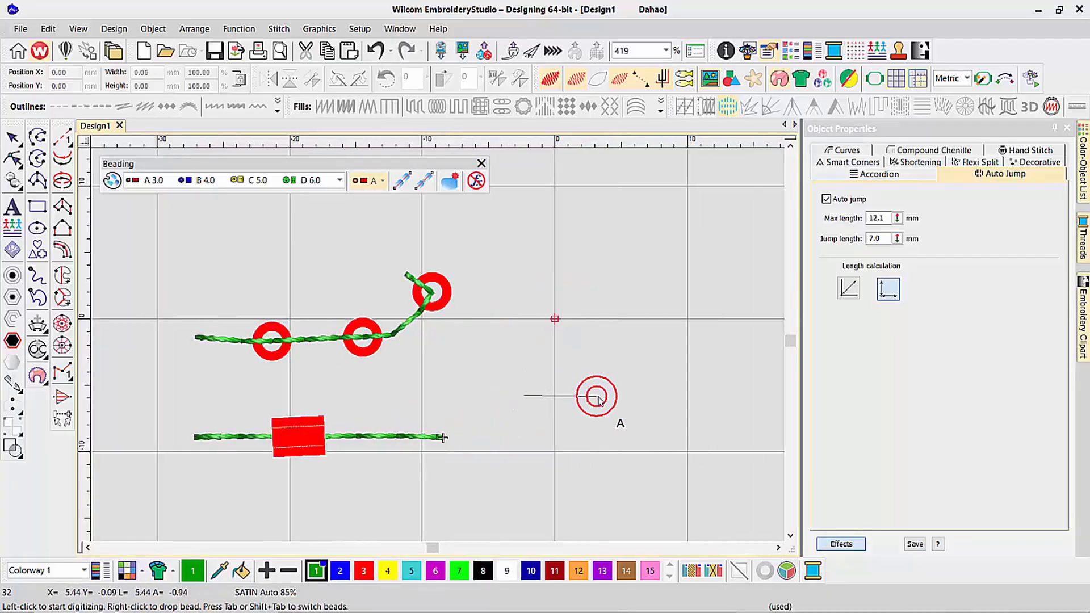
left_click(594, 353)
left_click(602, 423)
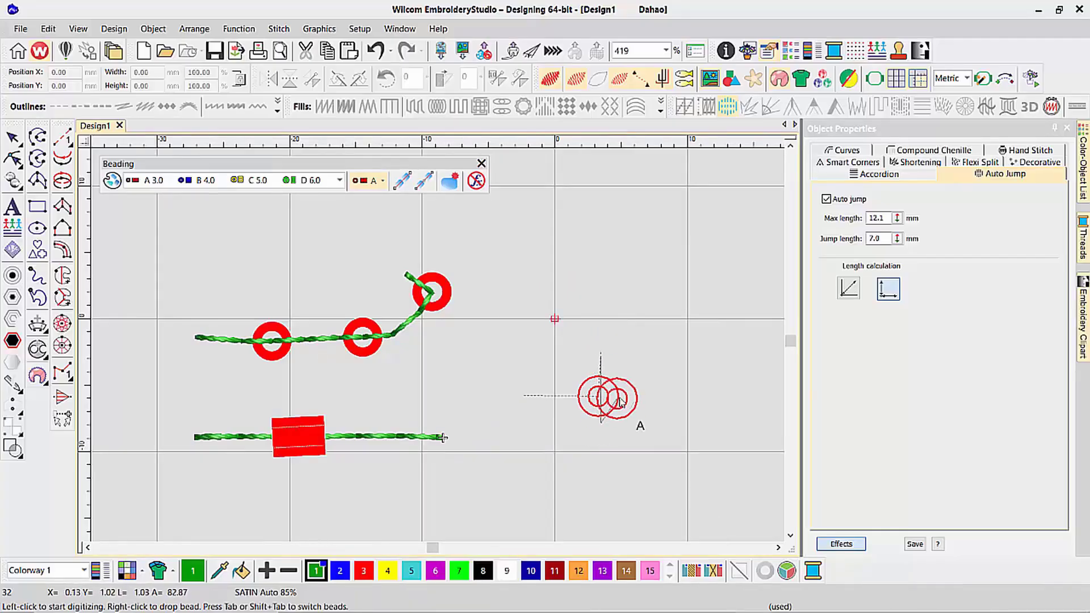
left_click(629, 391)
left_click(700, 392)
key("Return")
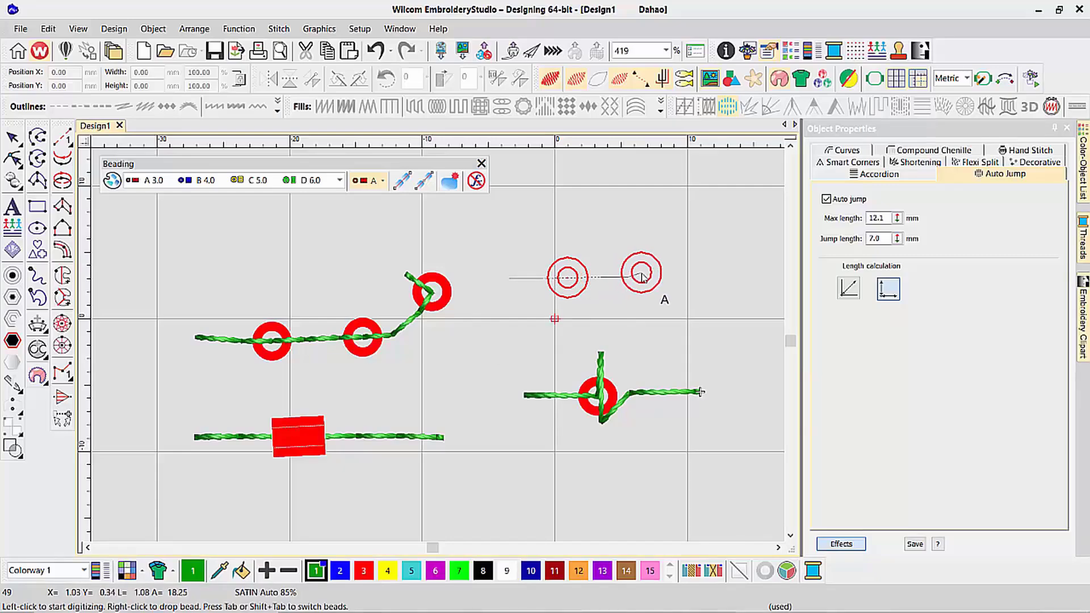
- Drop a blue B bead and a yellow C bead after the red A bead, then finish the cord
key("Tab")
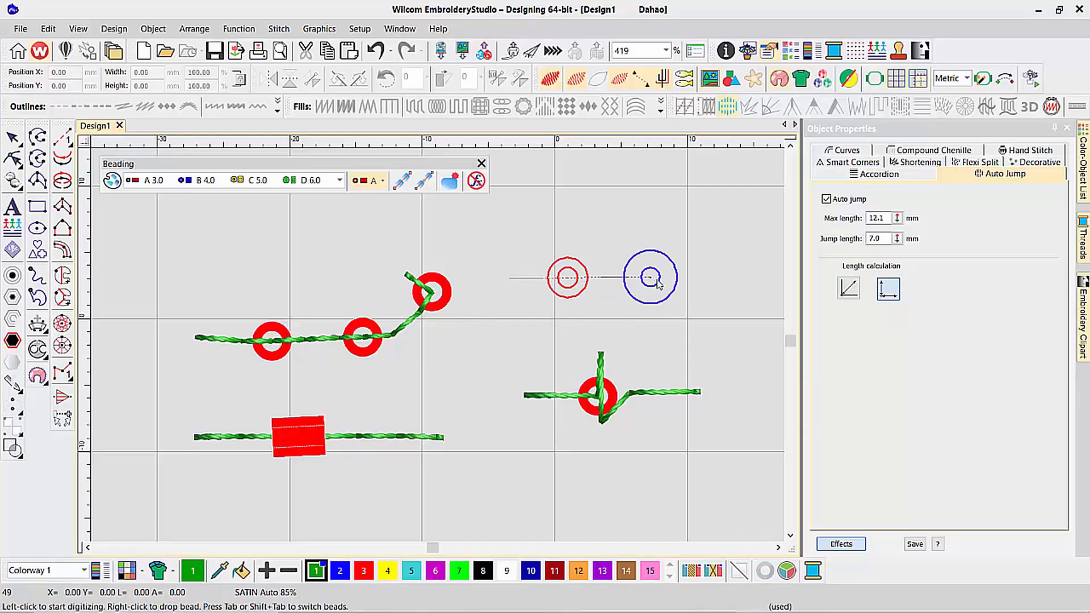
right_click(657, 281)
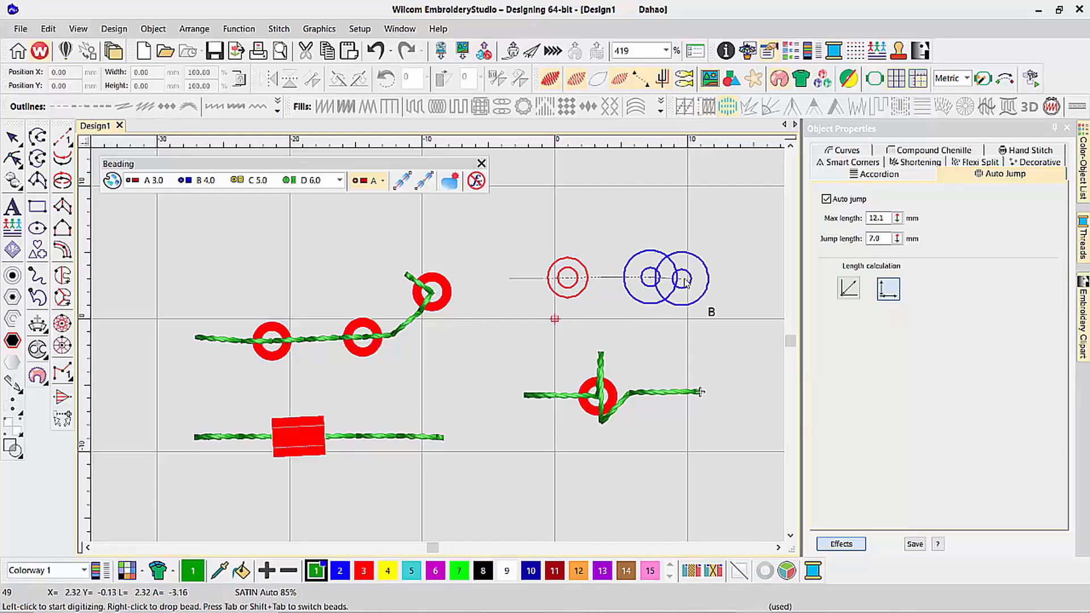
key("Tab")
right_click(731, 277)
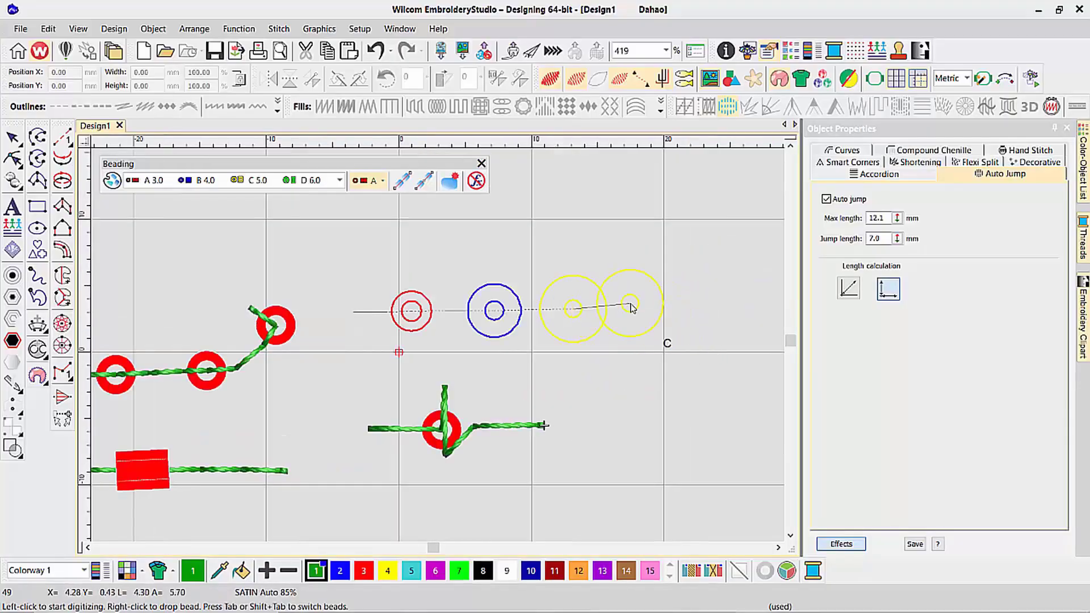
key("Tab")
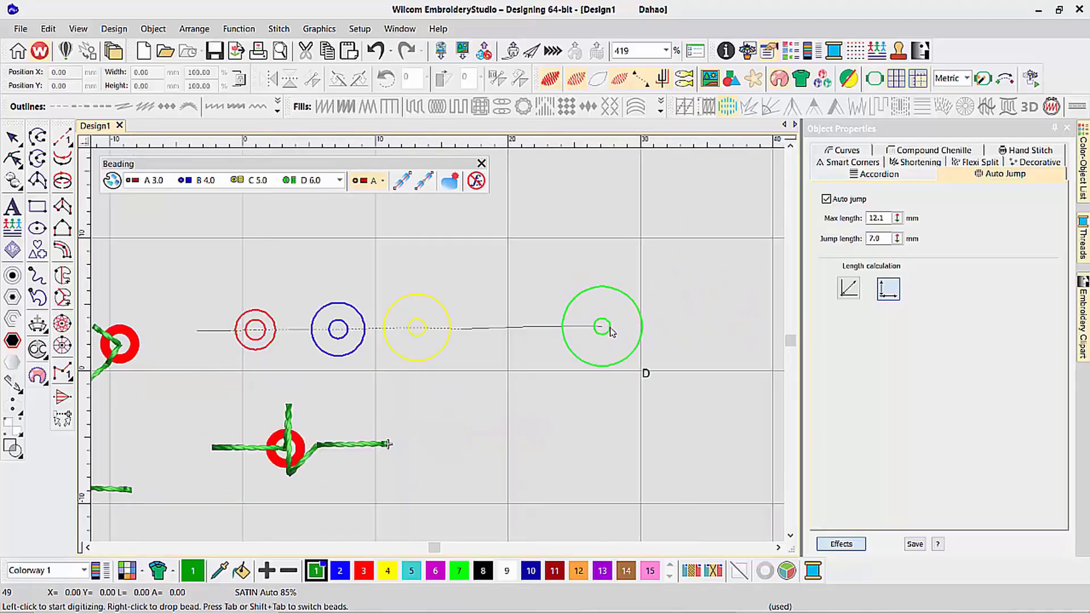
key("Return")
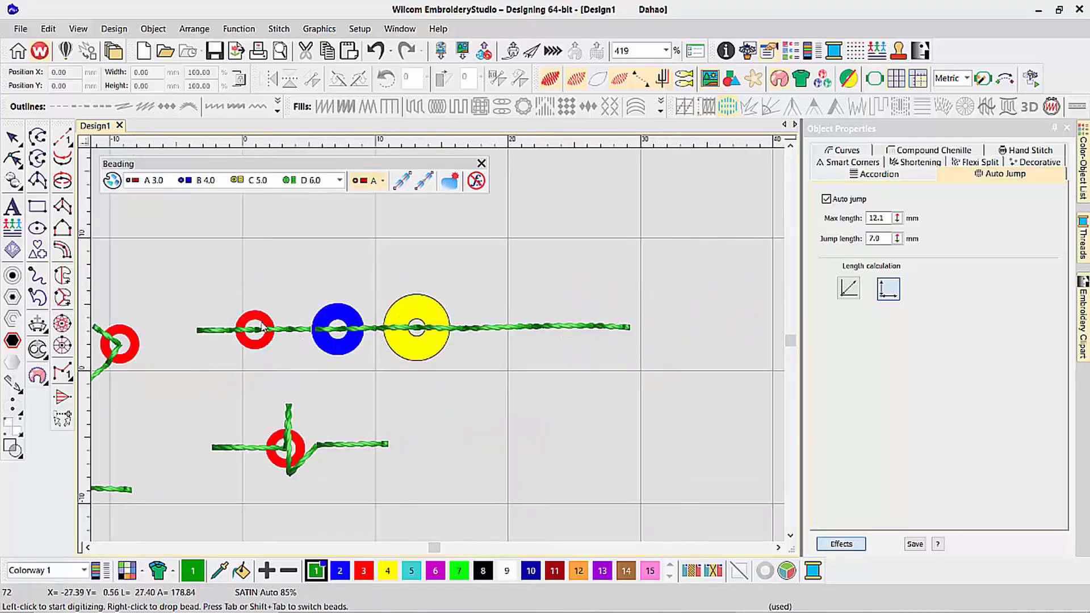